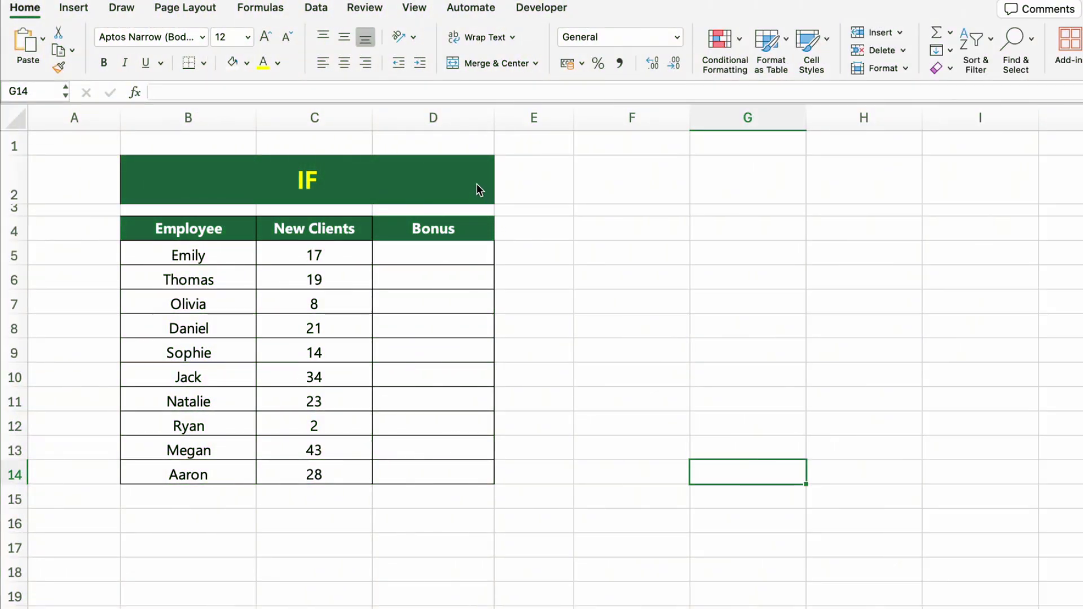
Step: Enter =IF(C5>10, "Yes", "No") in D5 and fill it down through D14
left_click(478, 188)
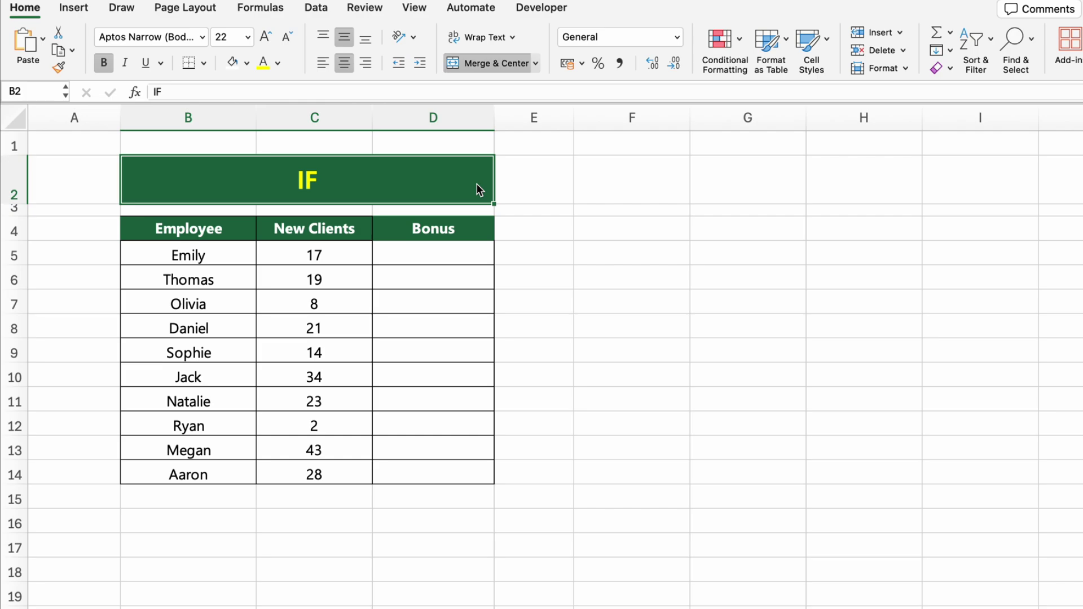
left_click(465, 256)
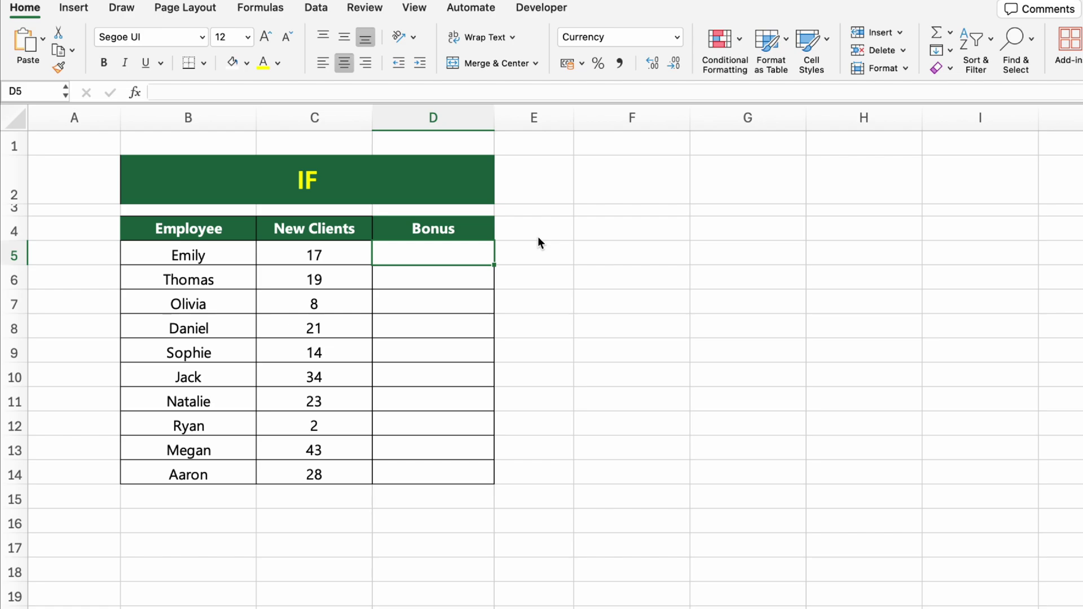
type("=IF(")
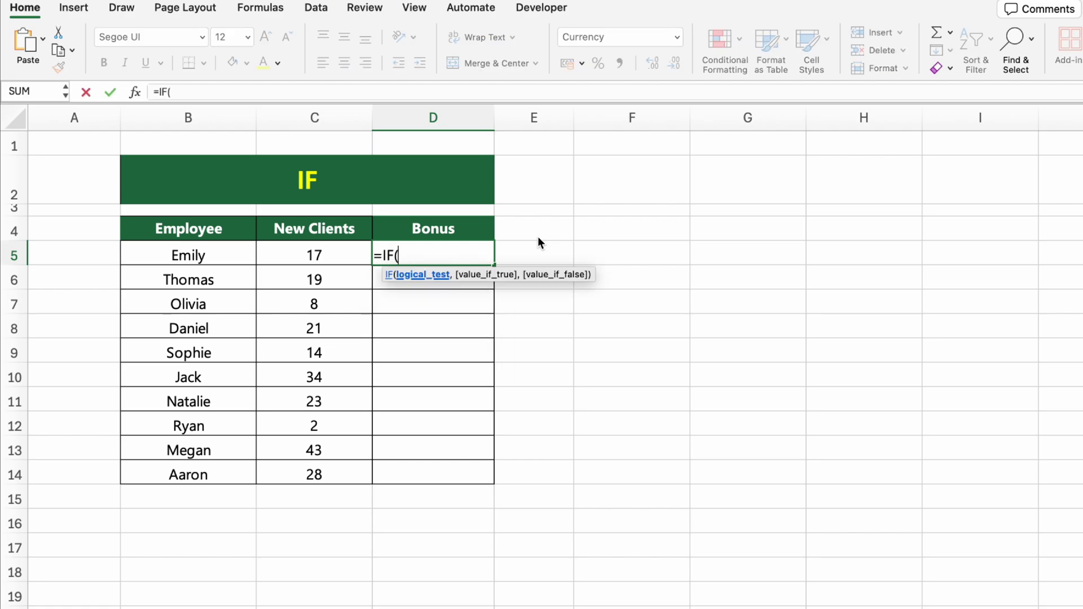
left_click(345, 258)
type(">10, ")
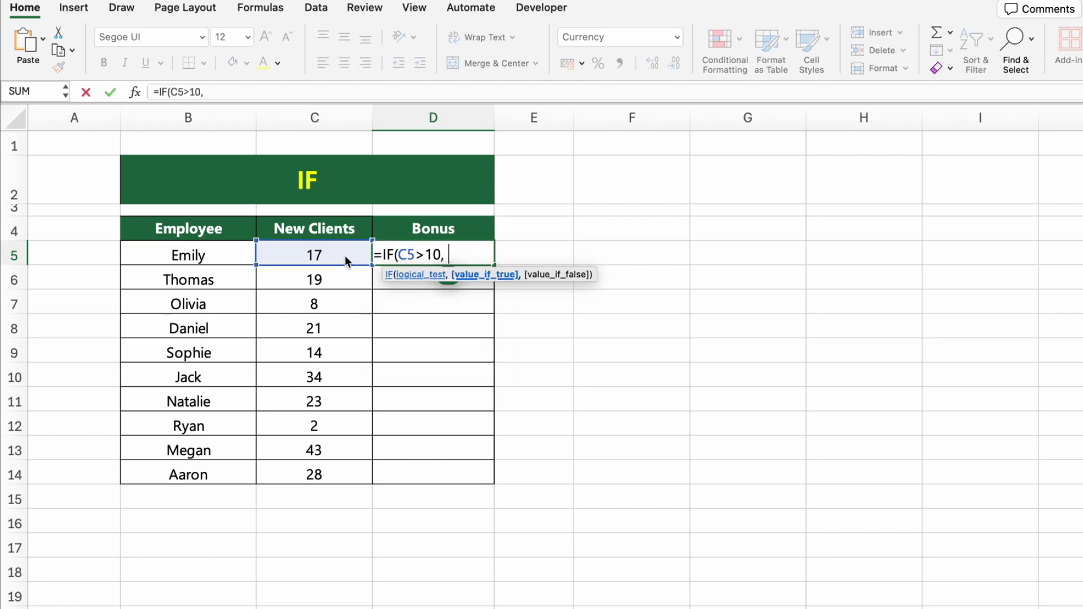
type("\"Yes\", \"No\")")
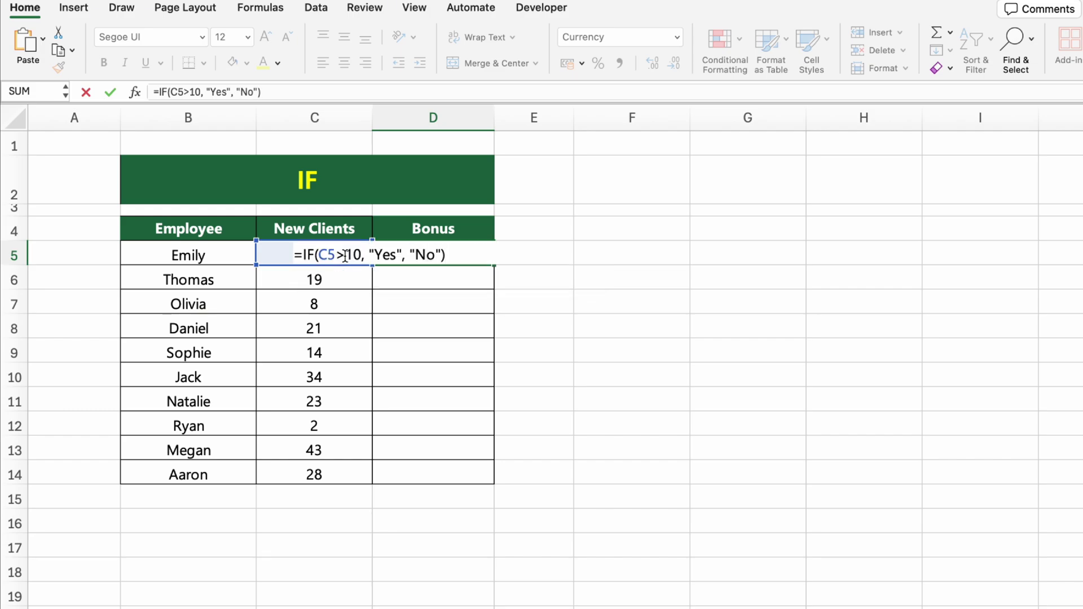
key("Return")
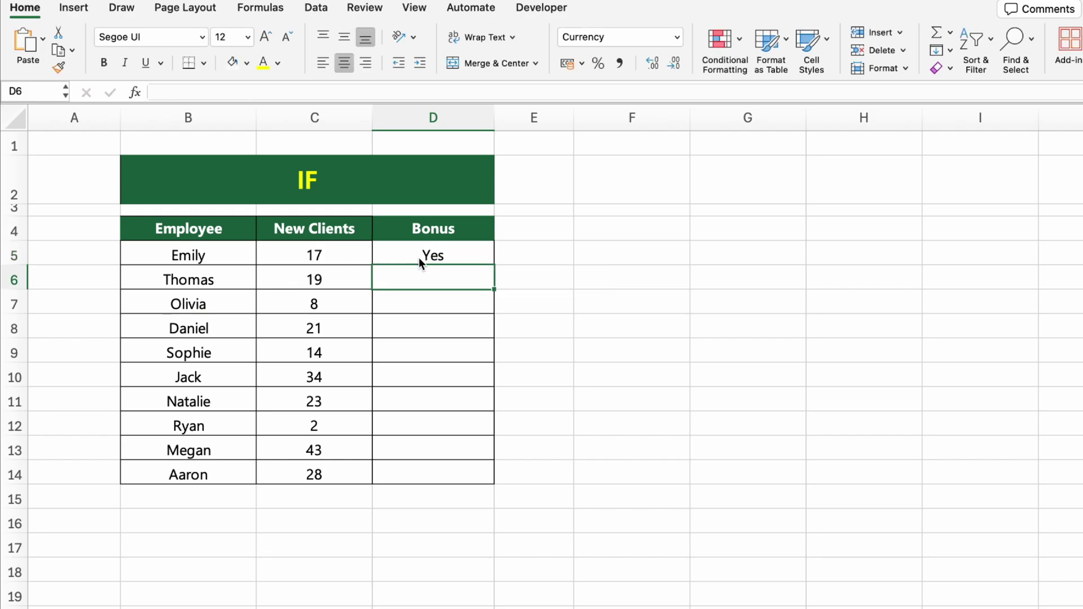
left_click(480, 260)
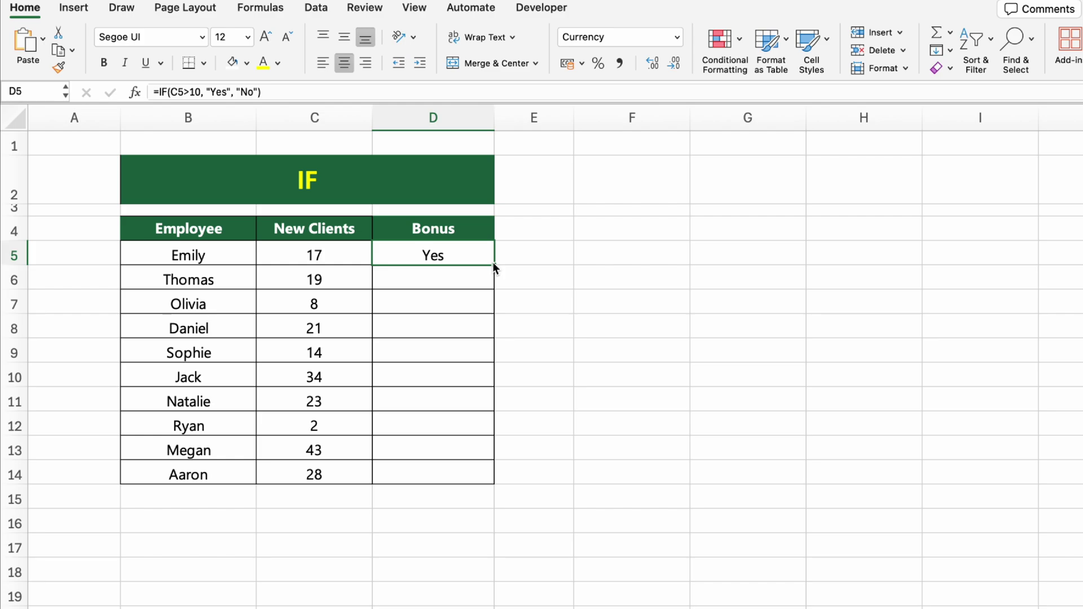
left_click_drag(495, 263, 489, 480)
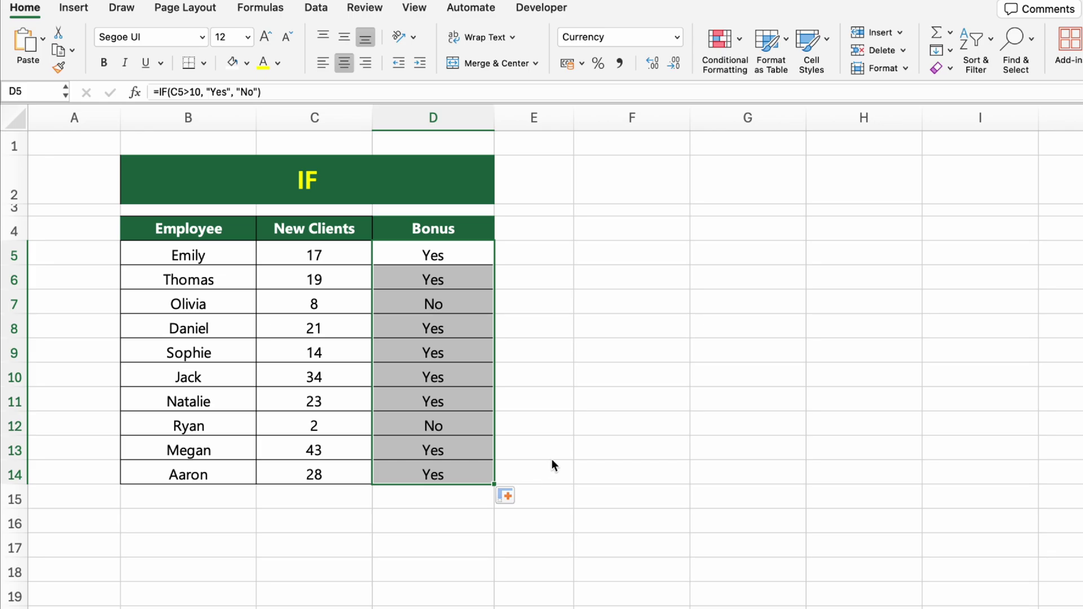
left_click(649, 474)
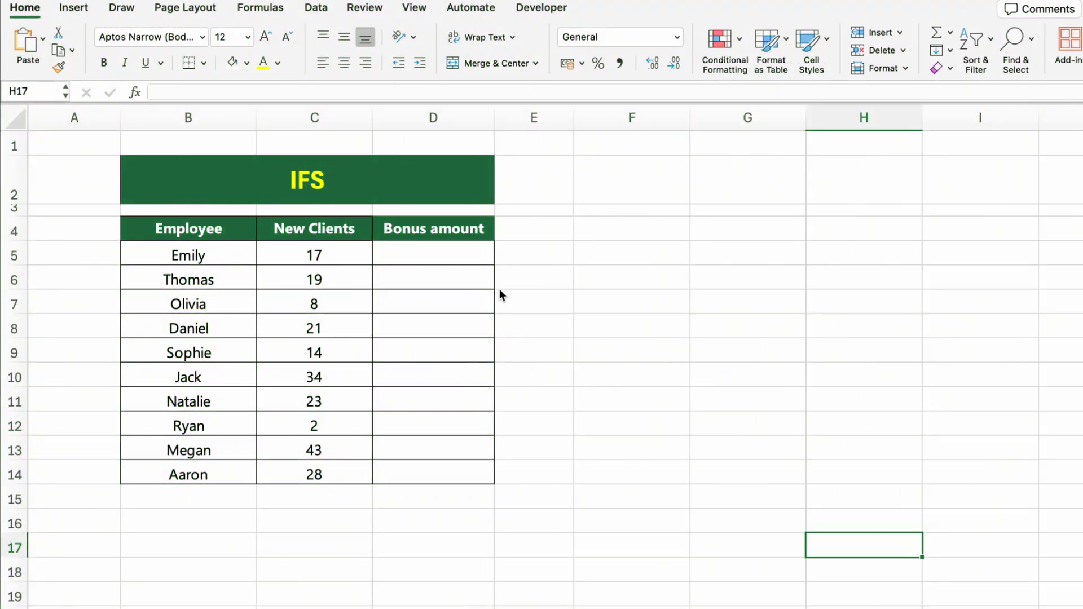
Step: Enter =IFS(C5>30, 3000, C5>20, 2000, C5>10, 1000, C5<=10, 0) in D5 and fill down to D14
left_click(464, 179)
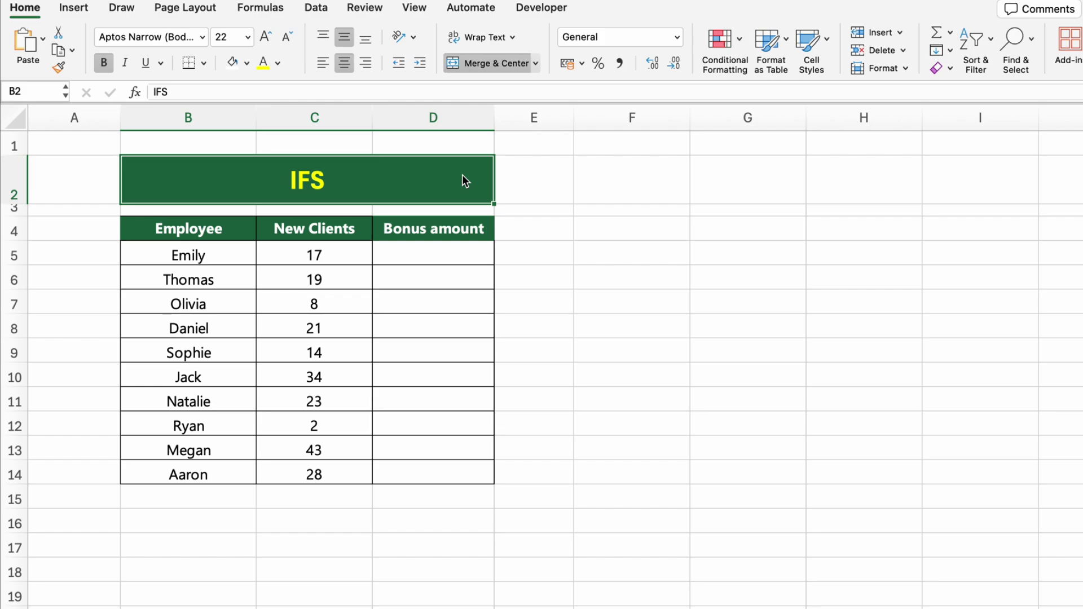
left_click(444, 256)
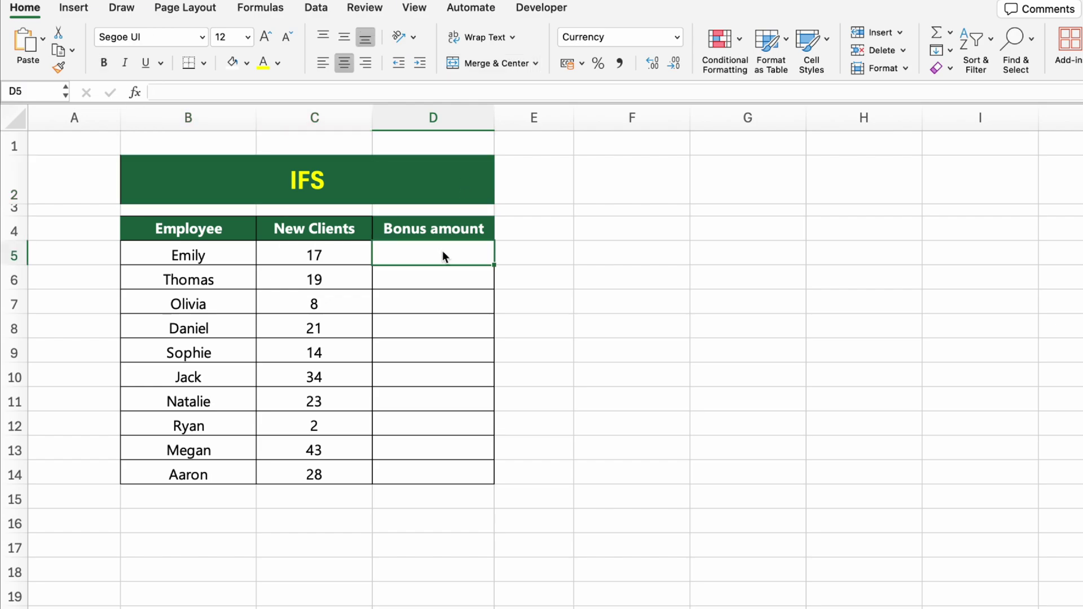
type("=IFS(")
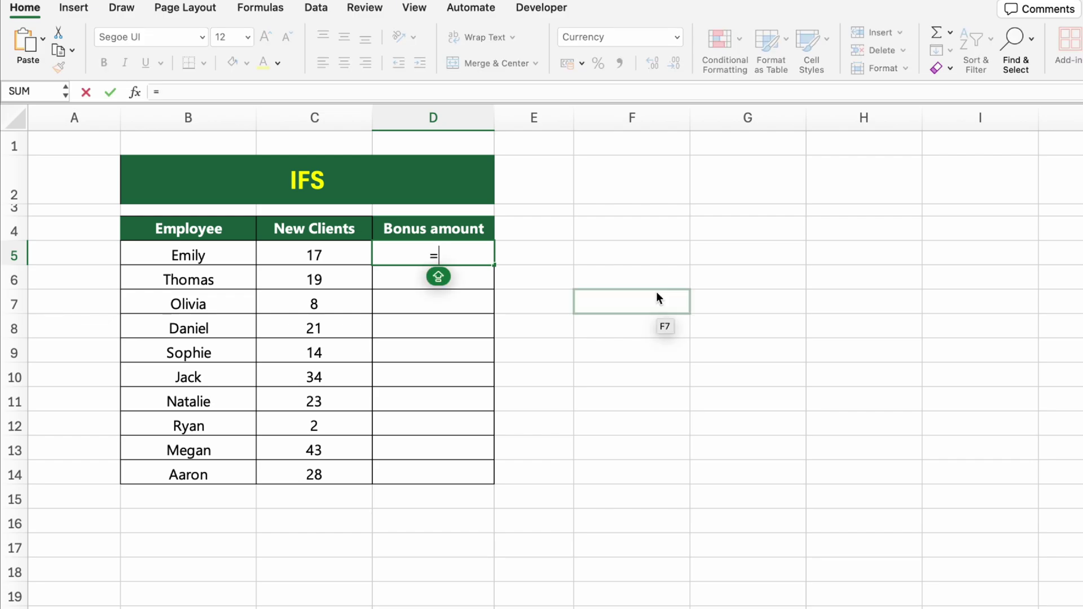
left_click(333, 247)
type(">30, 3000, C5")
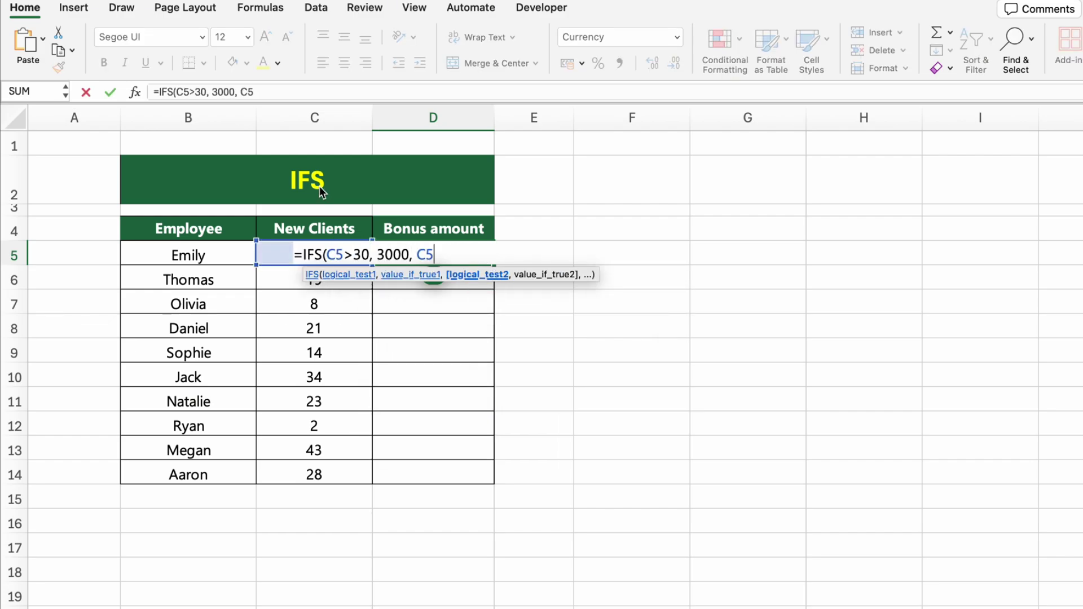
type(">20, 2000, C5>10")
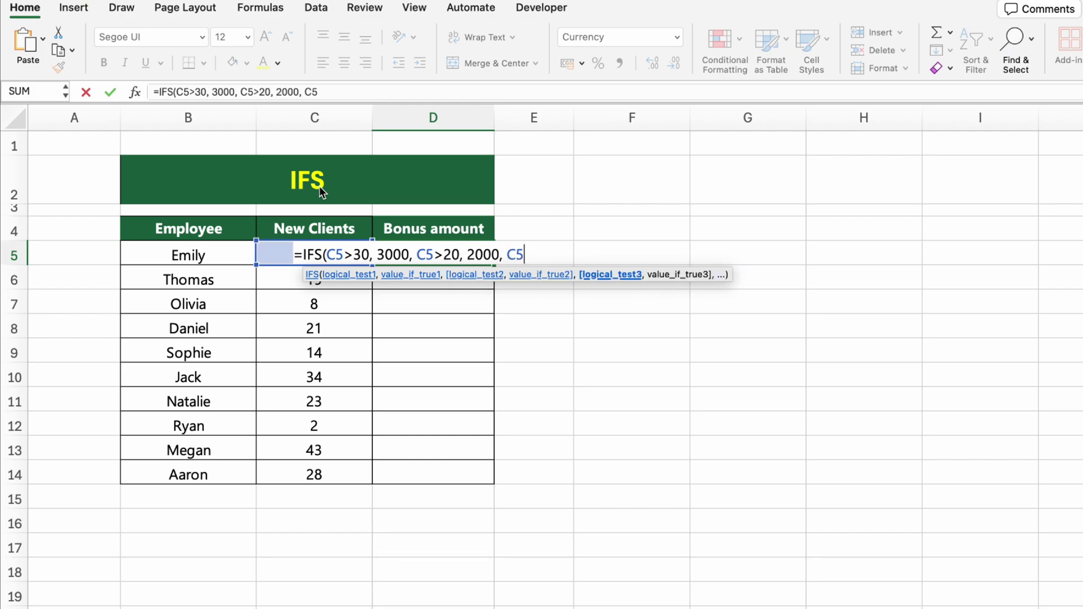
type(", ")
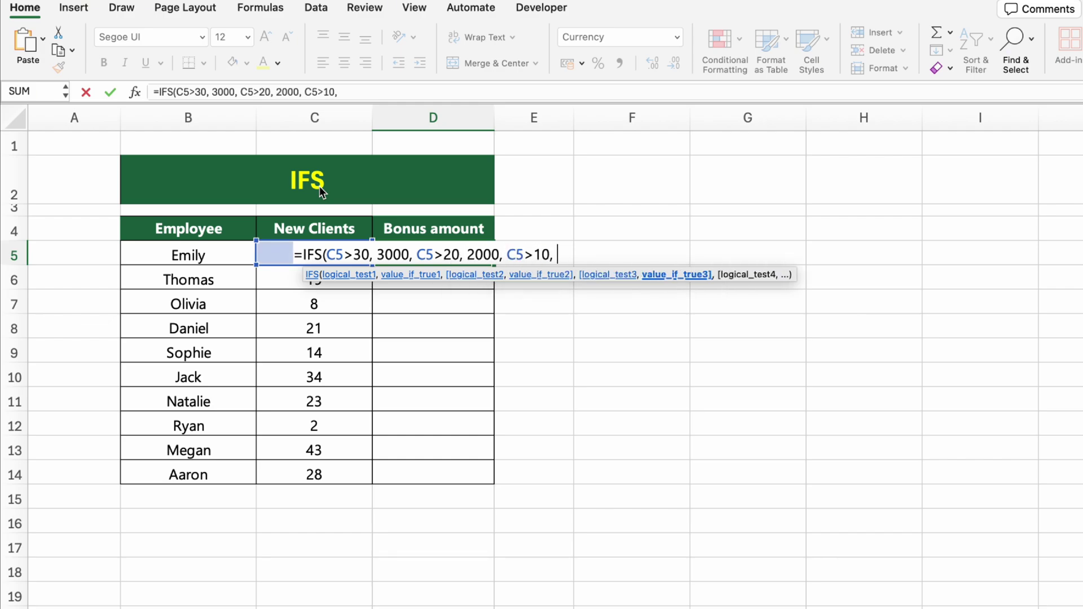
type("1000, C5<=10, 0")
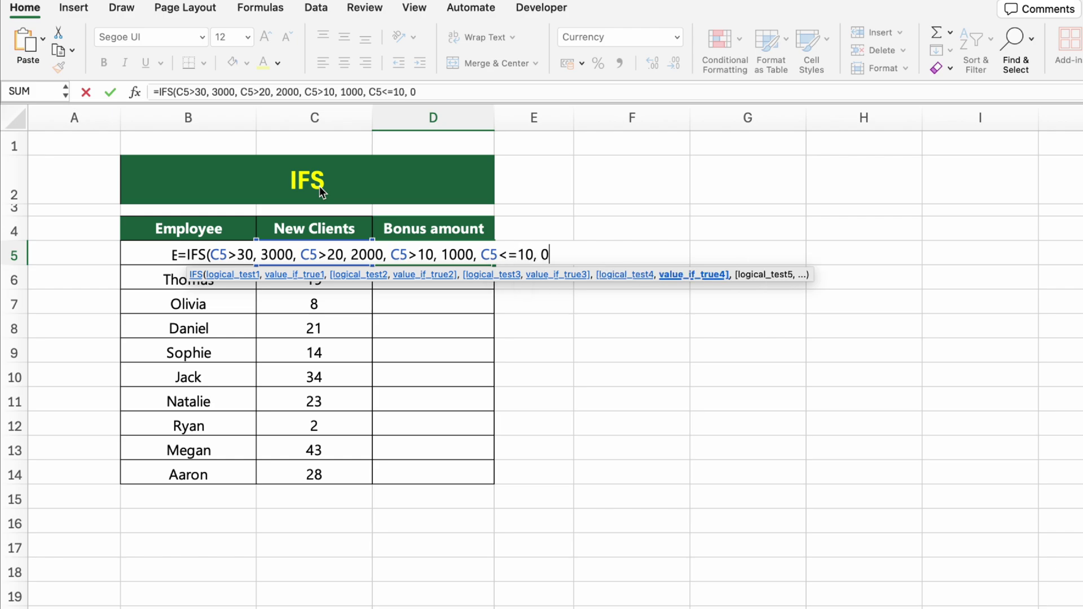
key("Return")
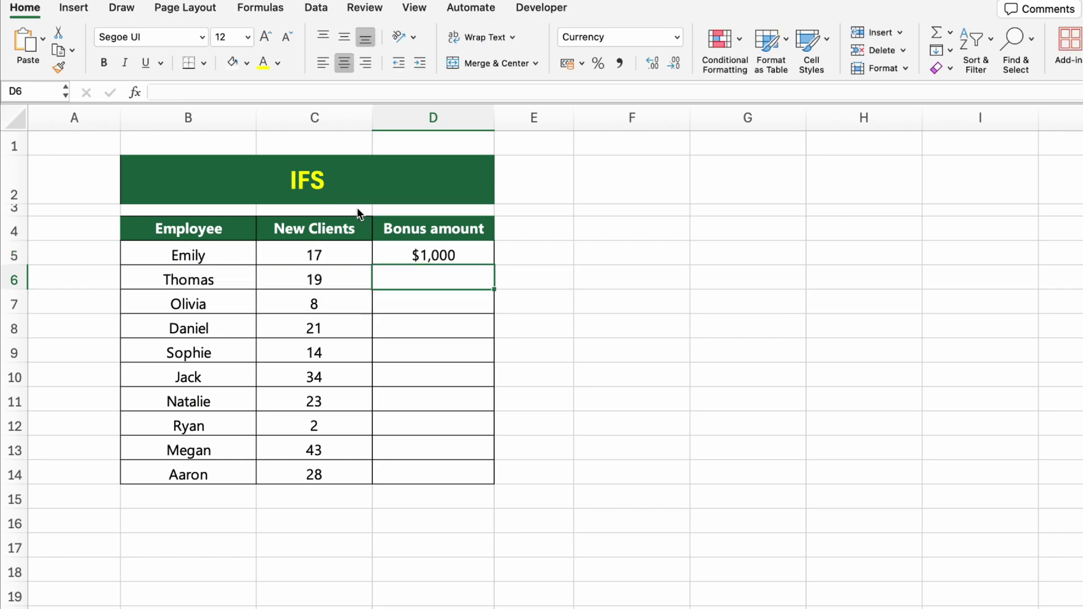
left_click(479, 255)
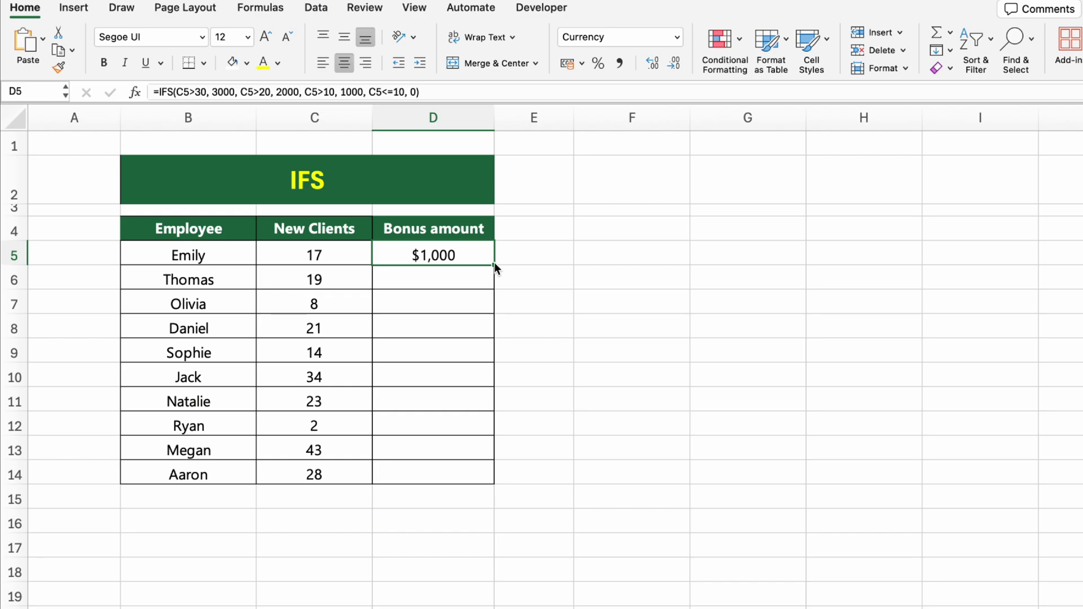
left_click_drag(494, 263, 487, 479)
left_click(749, 487)
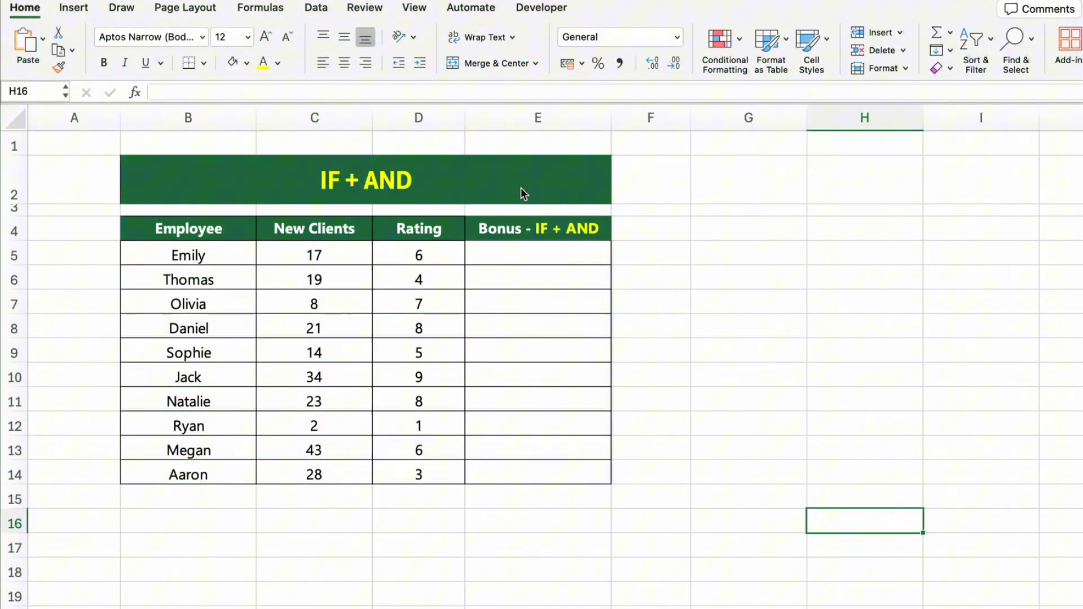
left_click(521, 187)
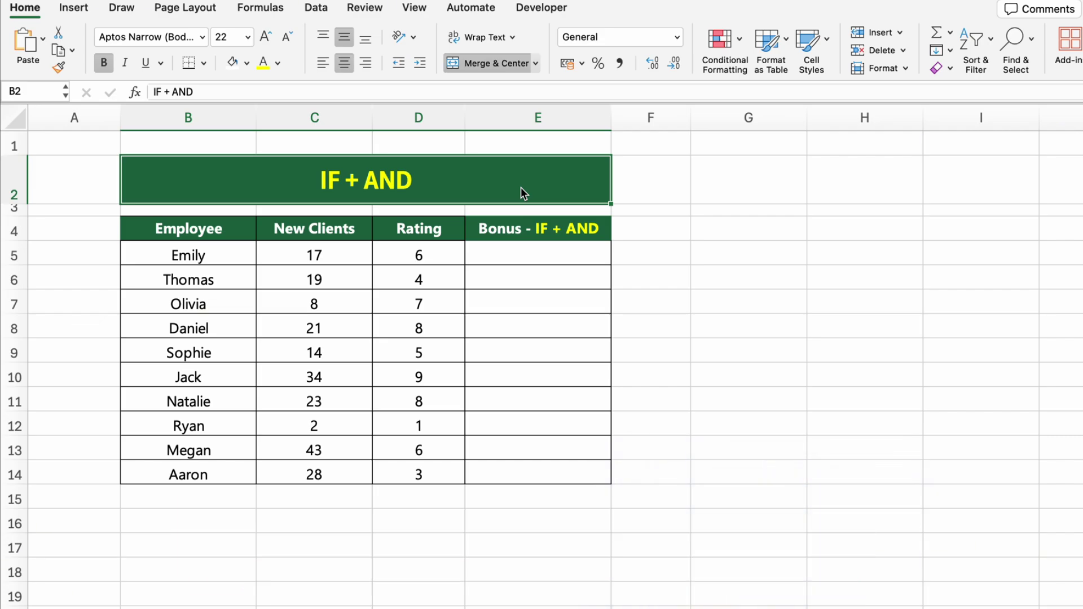
Step: Enter =IF(AND(C5>10, D5>5), "Yes", "No") in E5 and fill it down through E14
left_click(526, 248)
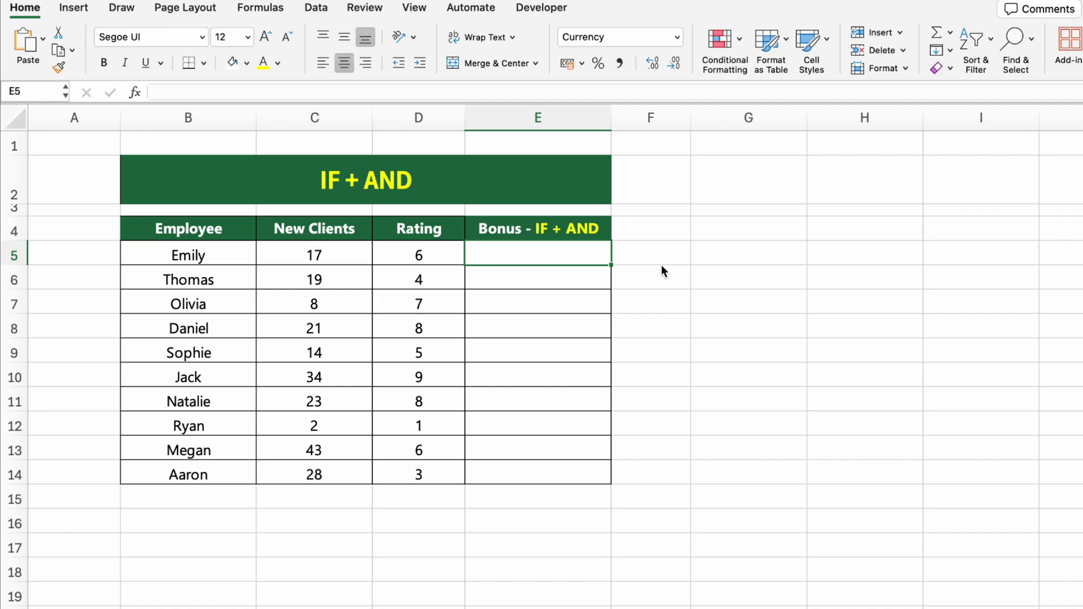
type("=")
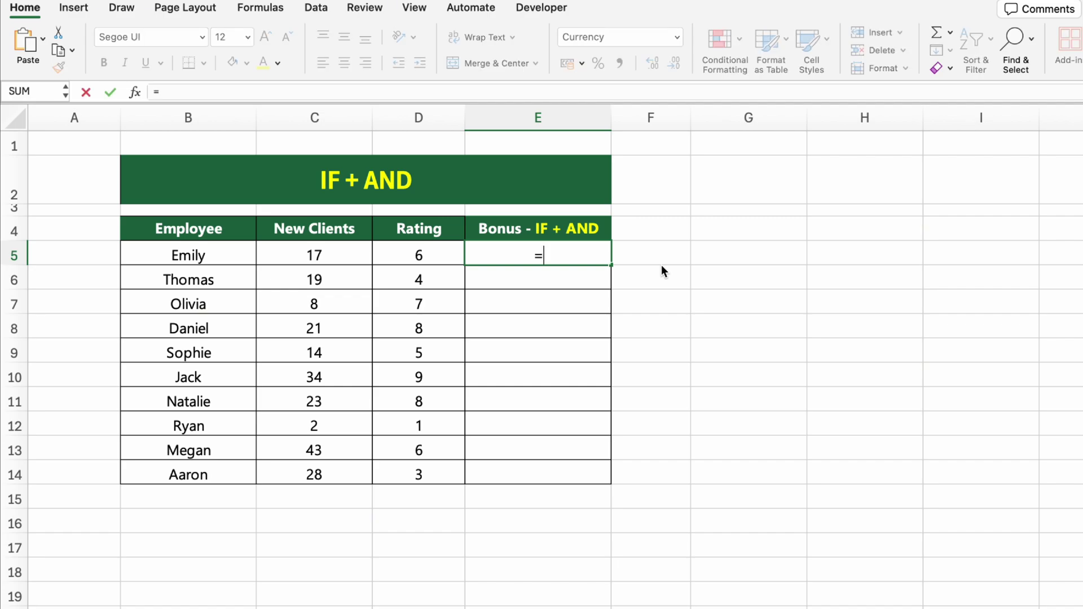
type("IF(AND(")
left_click(358, 252)
type(">10,")
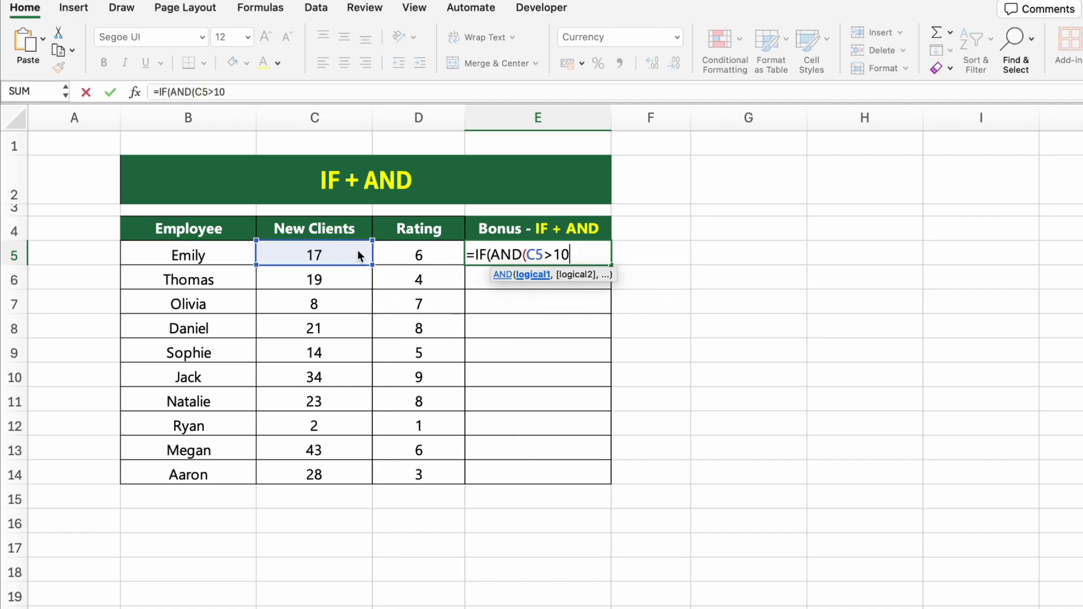
left_click(406, 256)
type(">5), \"Yes\", \"")
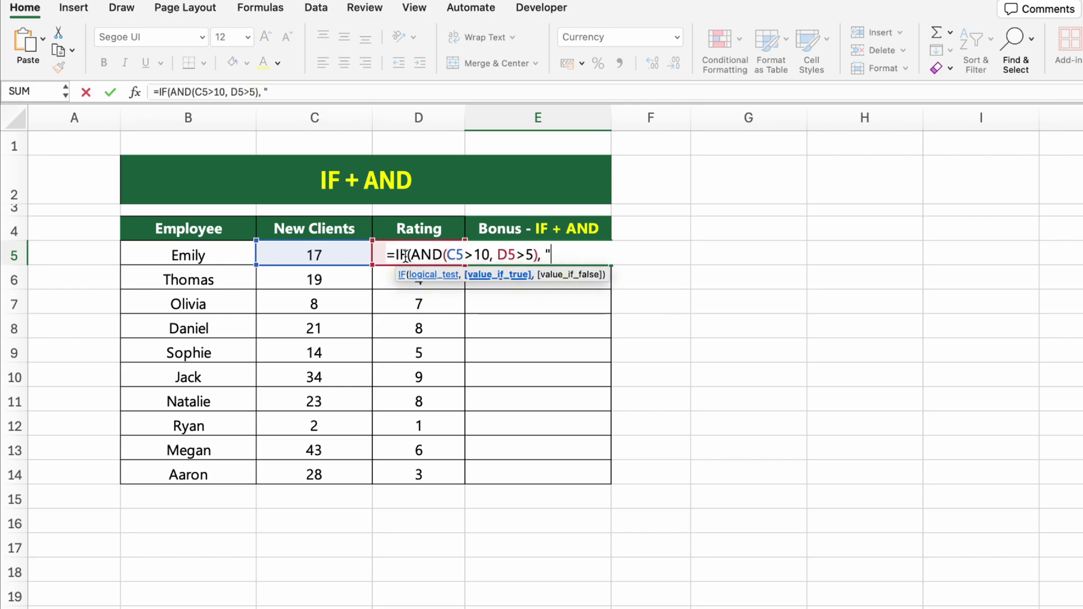
type("No\")")
key("Return")
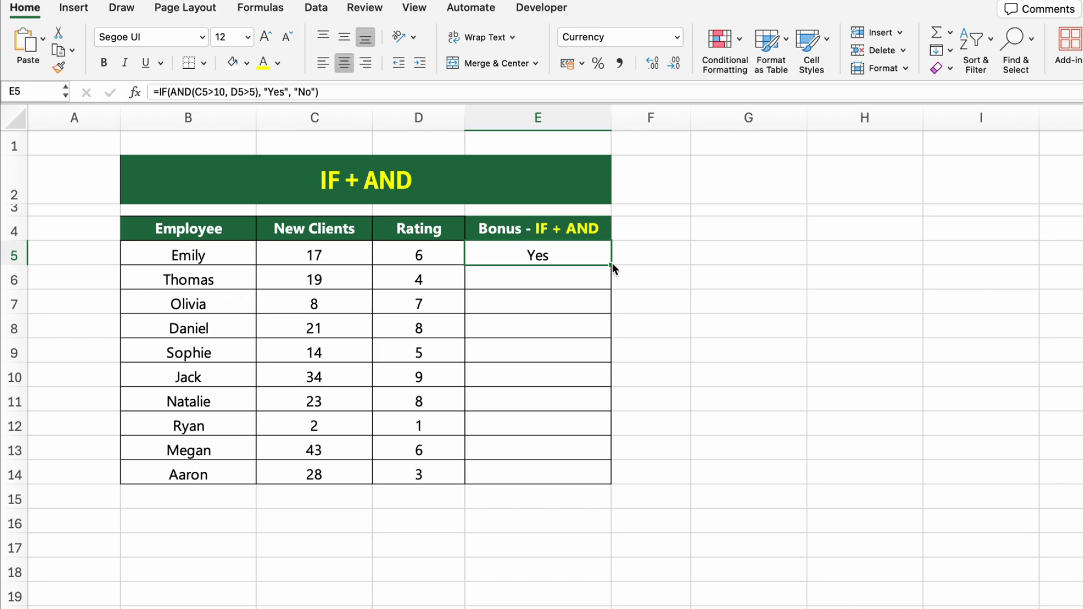
left_click_drag(612, 263, 623, 483)
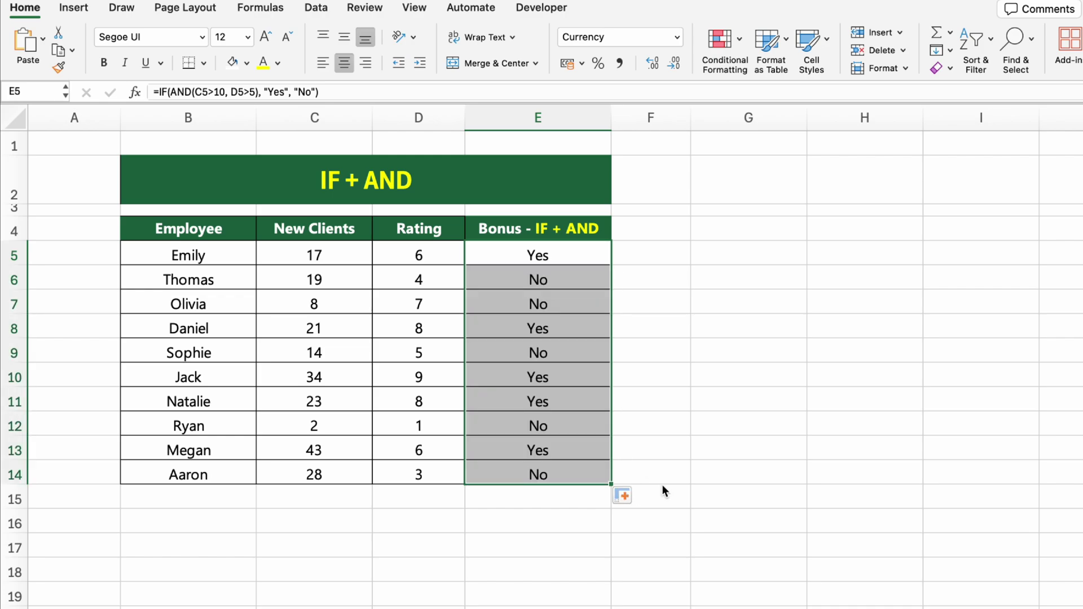
left_click(852, 508)
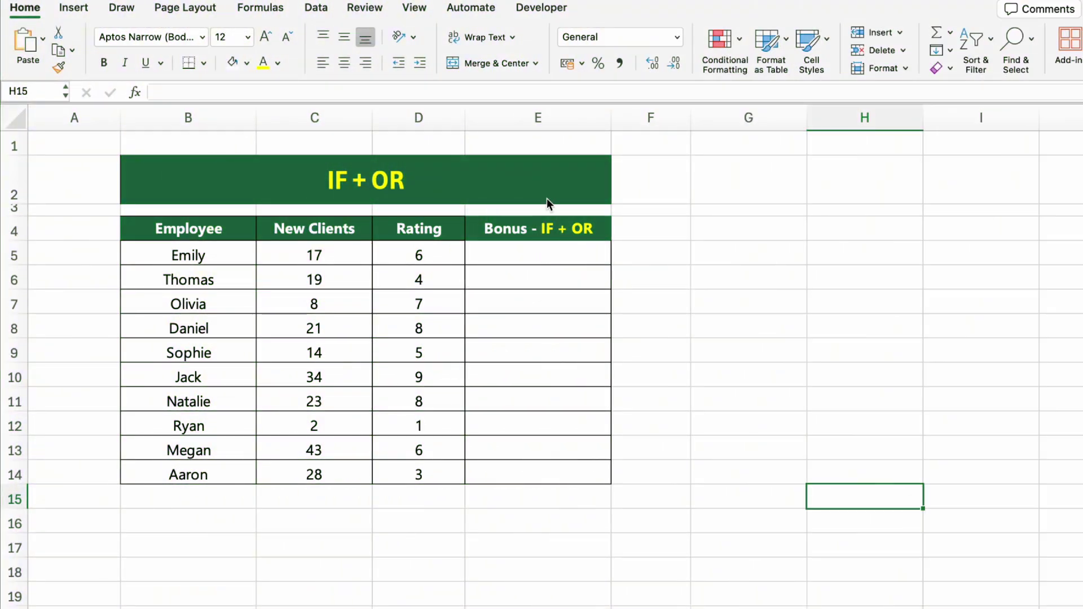
Step: Enter =IF(OR(C5>10, D5>7), "Yes", "No") in E5 and fill it down through E14
left_click(546, 198)
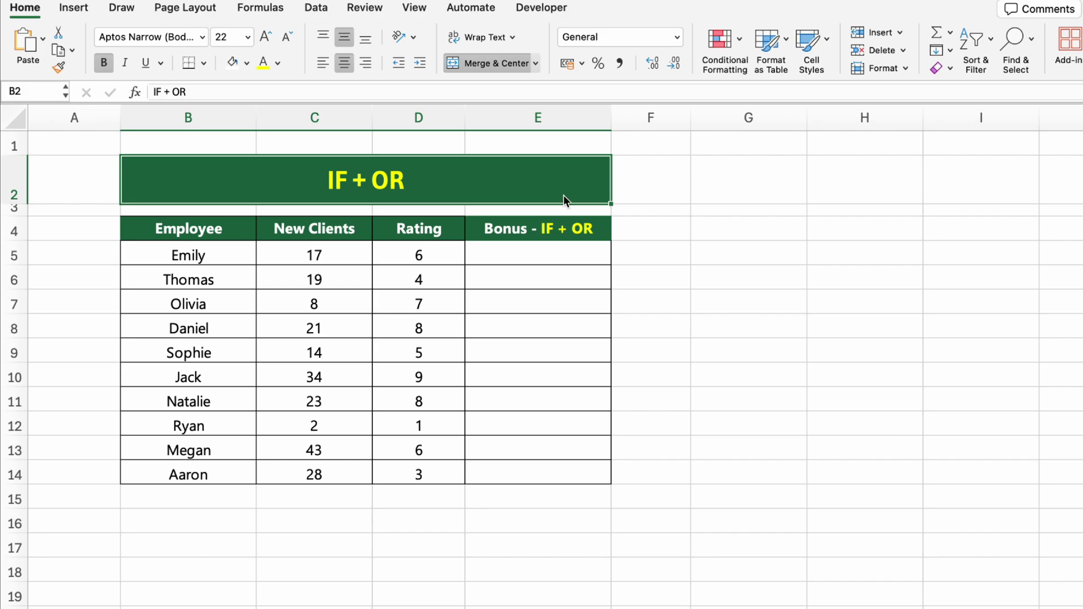
left_click(571, 259)
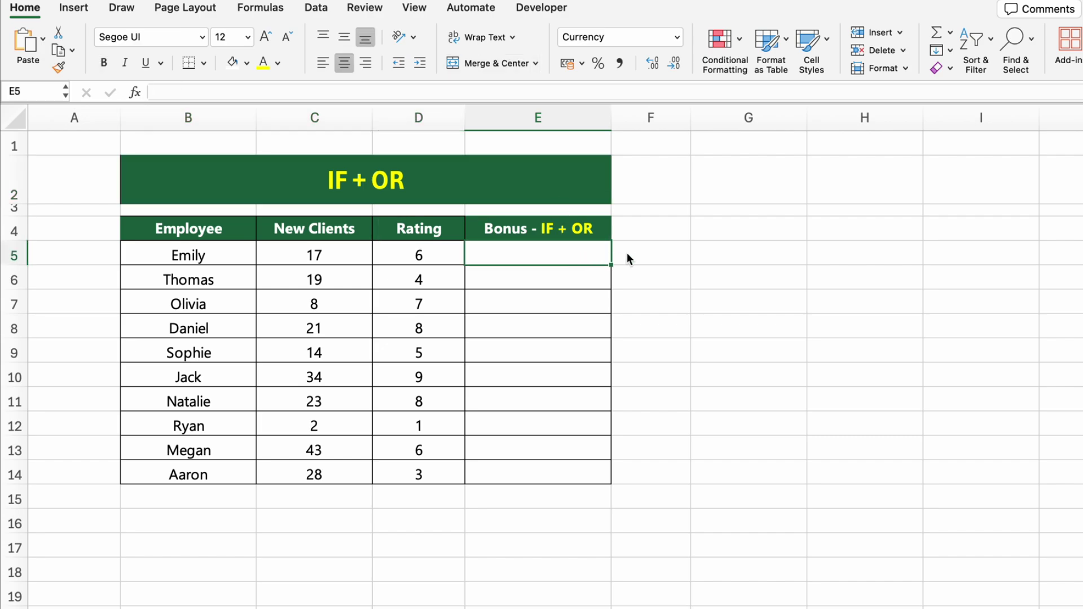
type("=IF(OR(")
left_click(358, 248)
type(">10")
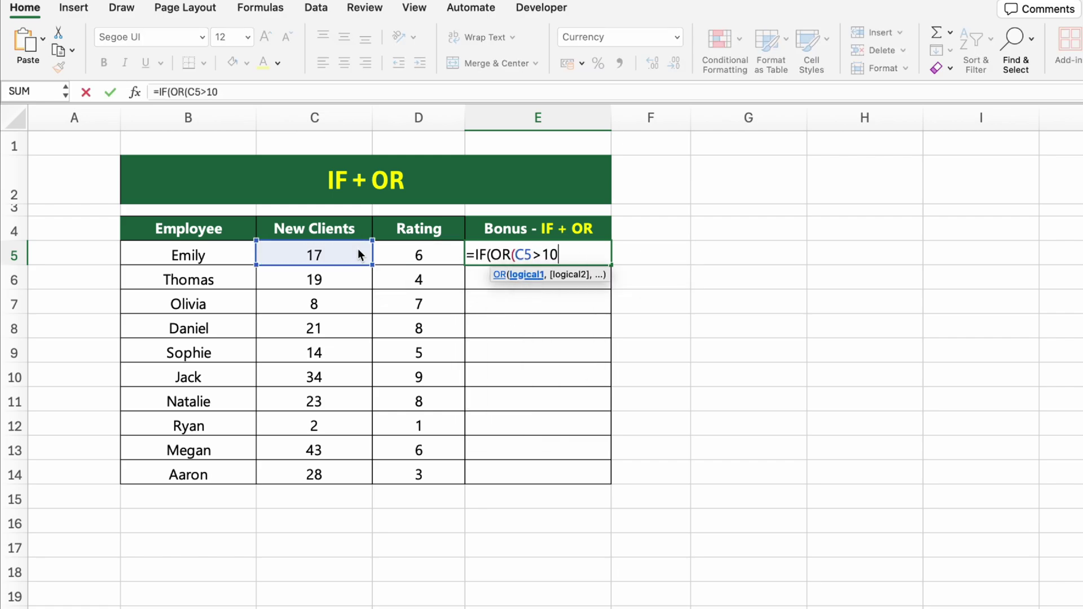
type(",")
left_click(418, 259)
type(">7),")
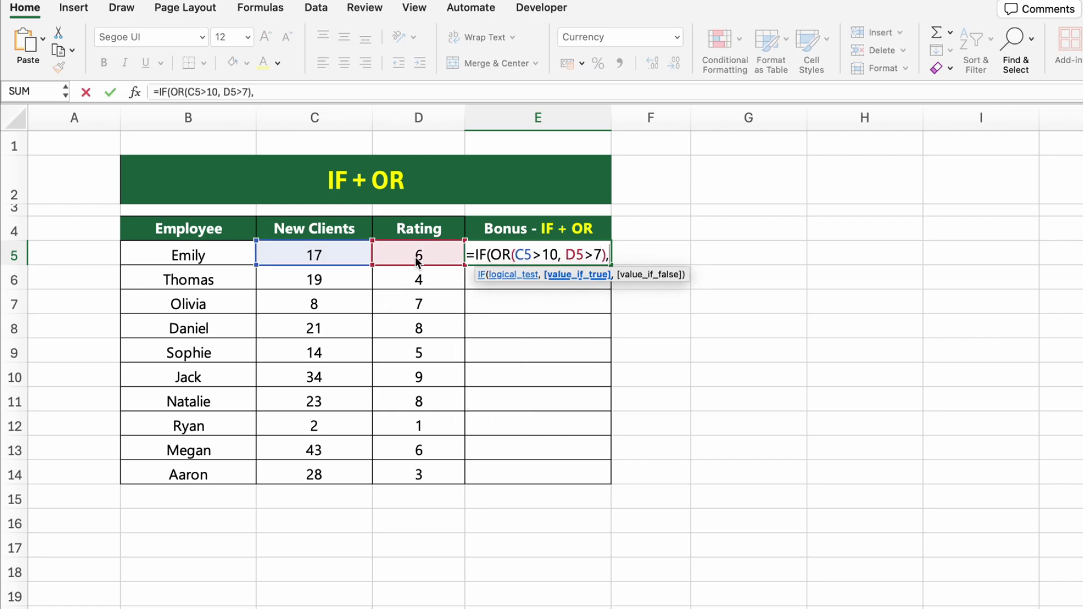
type(" \"Yes\", \"No\")")
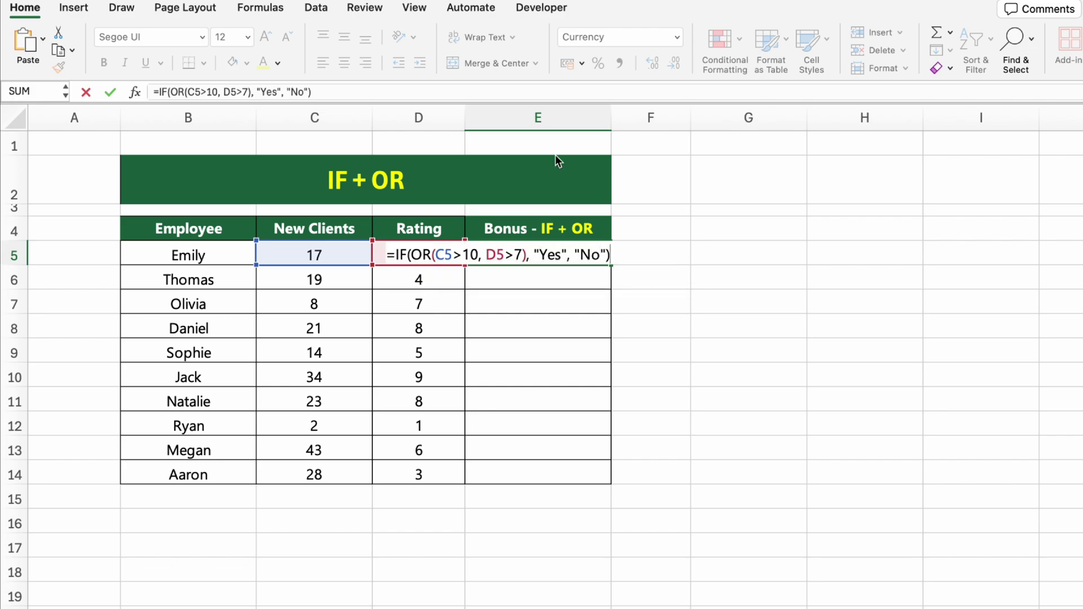
key("Return")
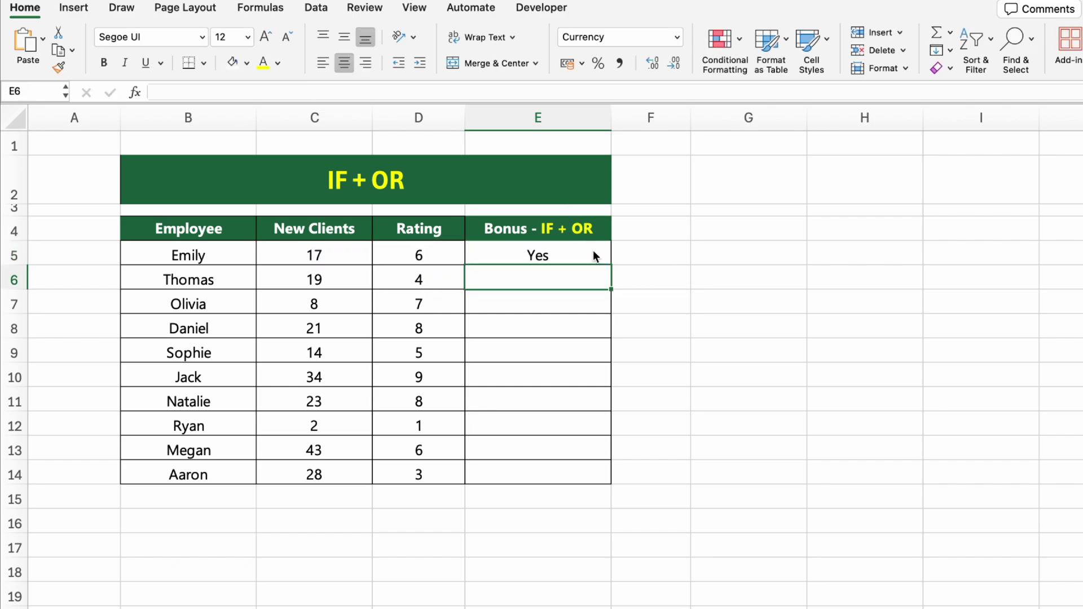
left_click(607, 257)
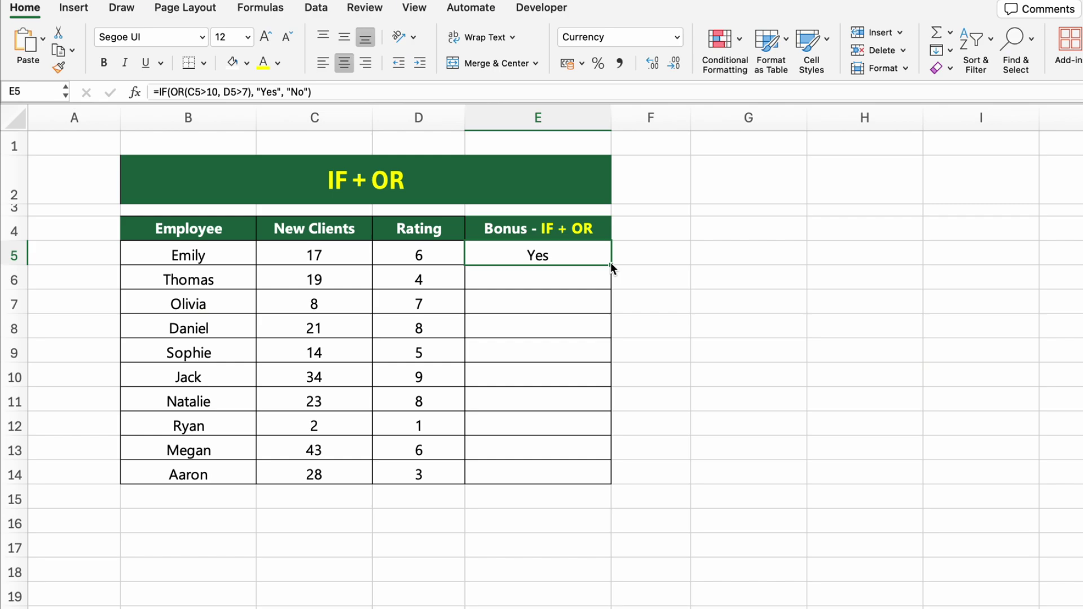
left_click_drag(610, 262, 633, 480)
left_click(862, 501)
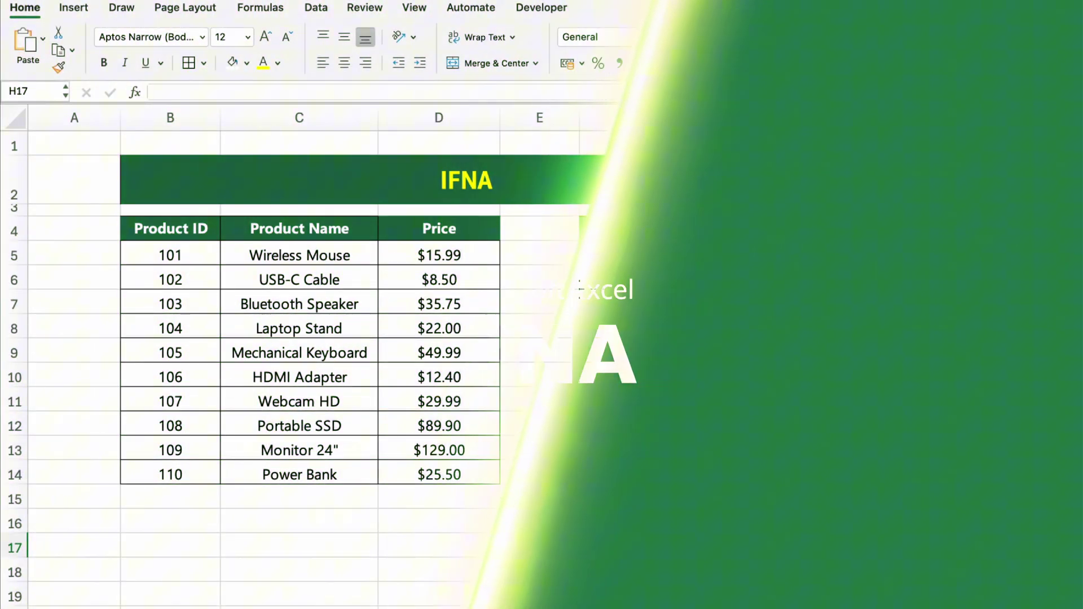
Step: Wrap G5's XLOOKUP in IFNA with a 0 fallback and fill it down to G10
left_click(619, 203)
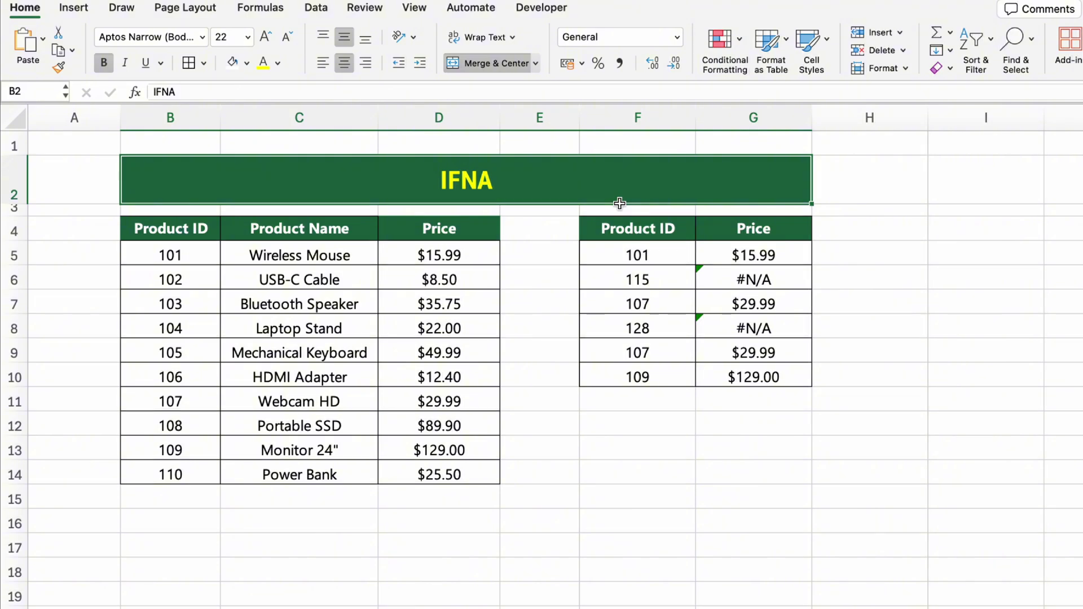
left_click(700, 253)
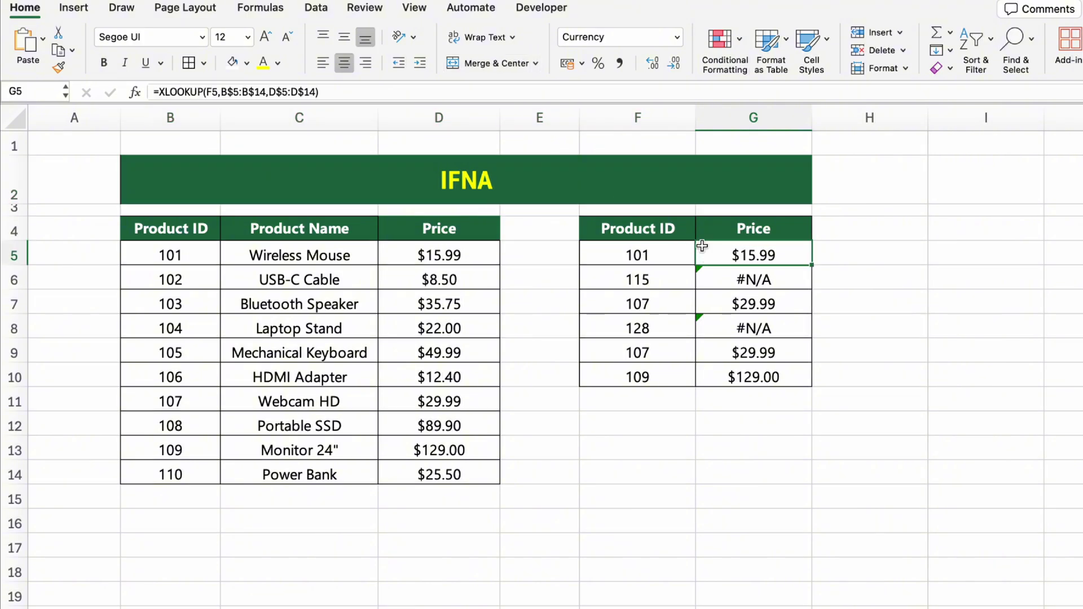
double_click(748, 255)
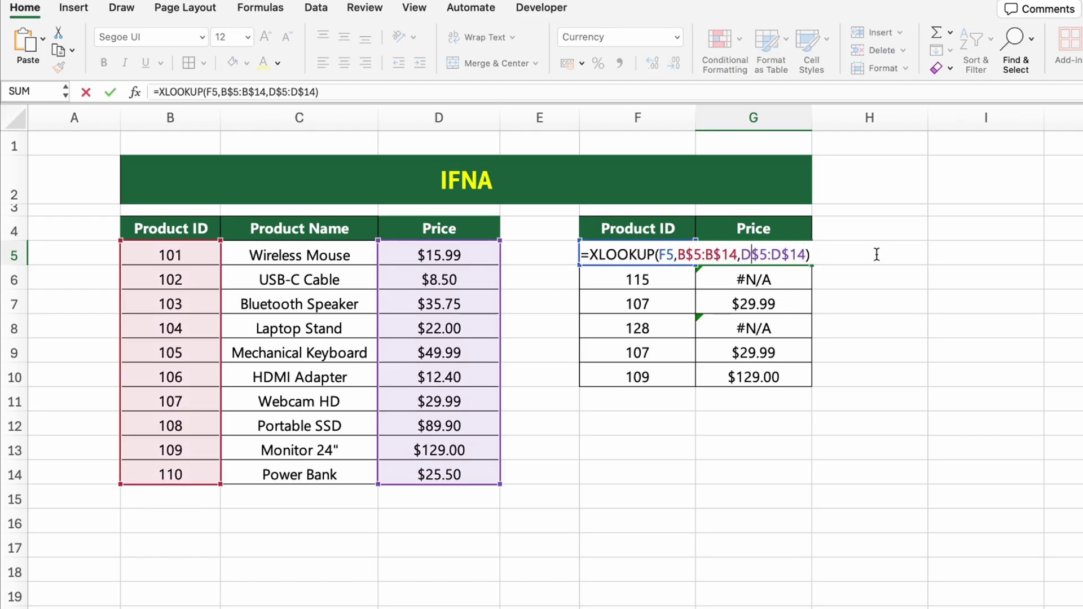
left_click(619, 202)
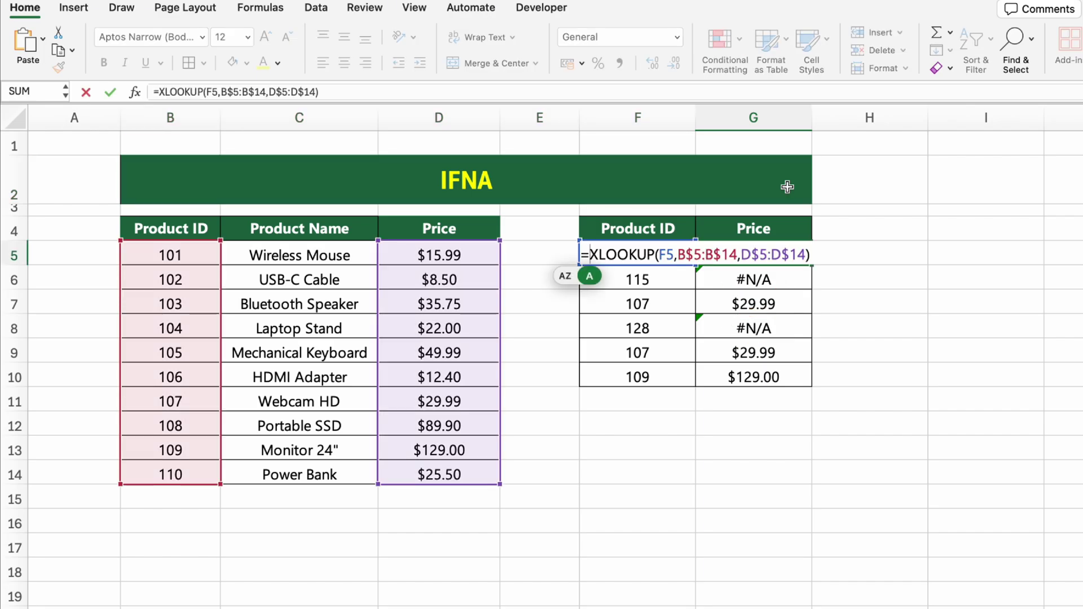
type("IFNA(")
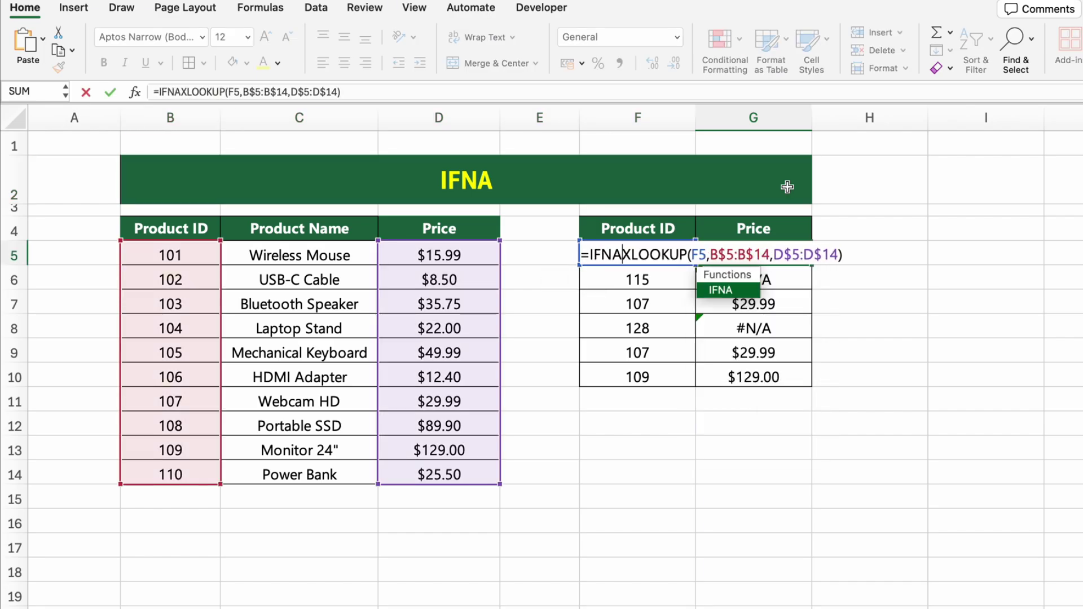
left_click(863, 258)
type(",0)")
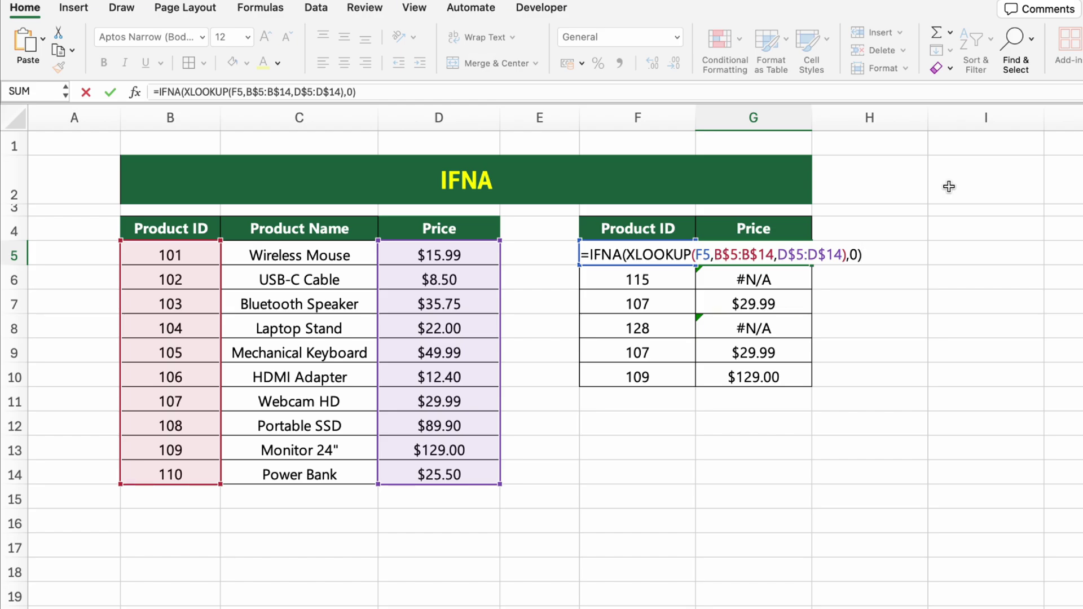
key("Return")
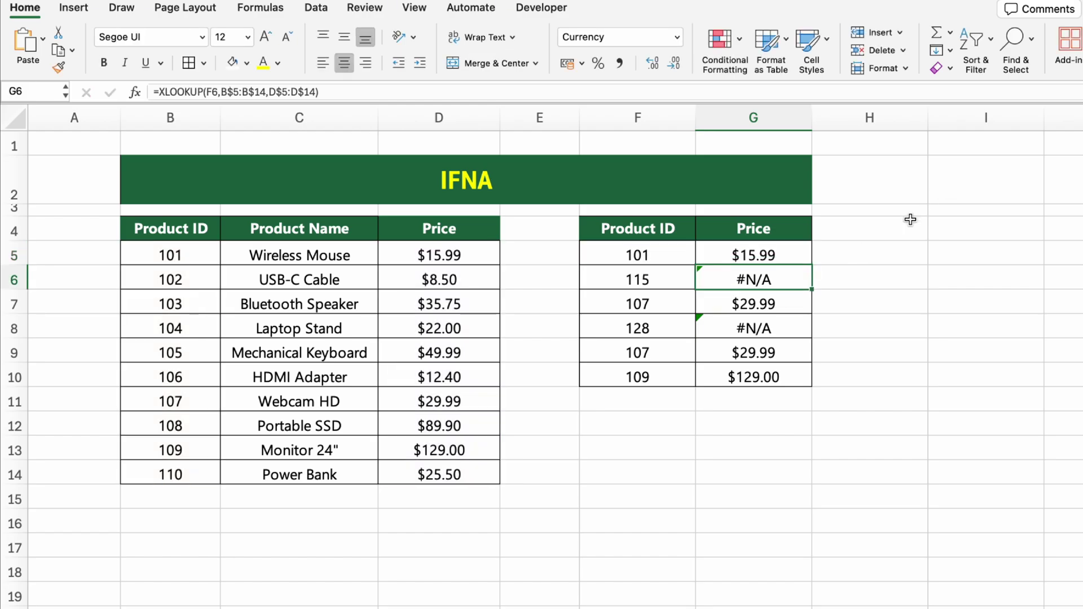
left_click(803, 252)
left_click_drag(812, 265, 819, 382)
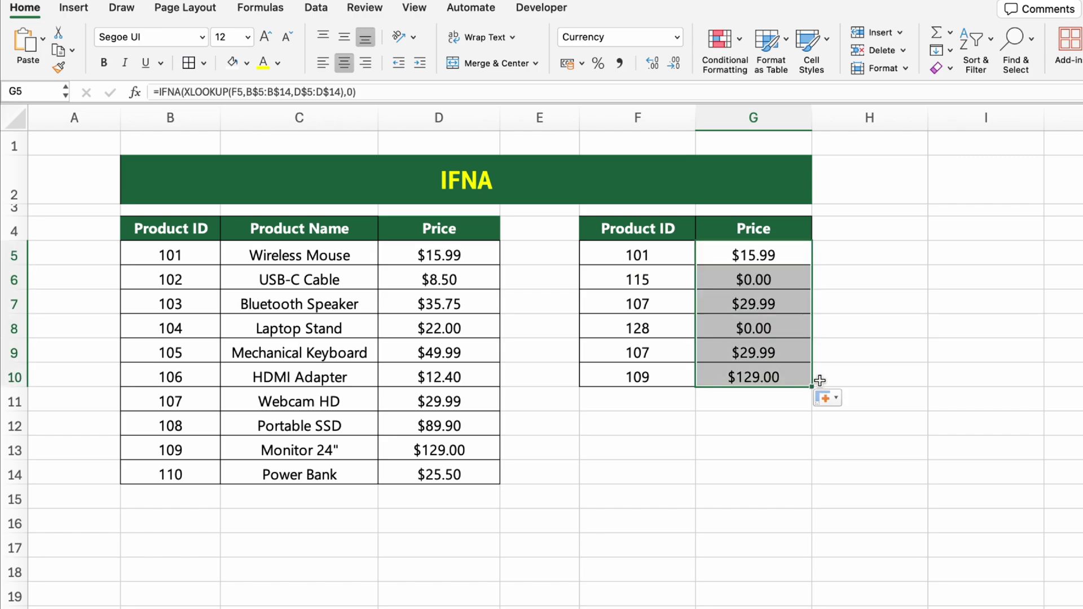
left_click(954, 394)
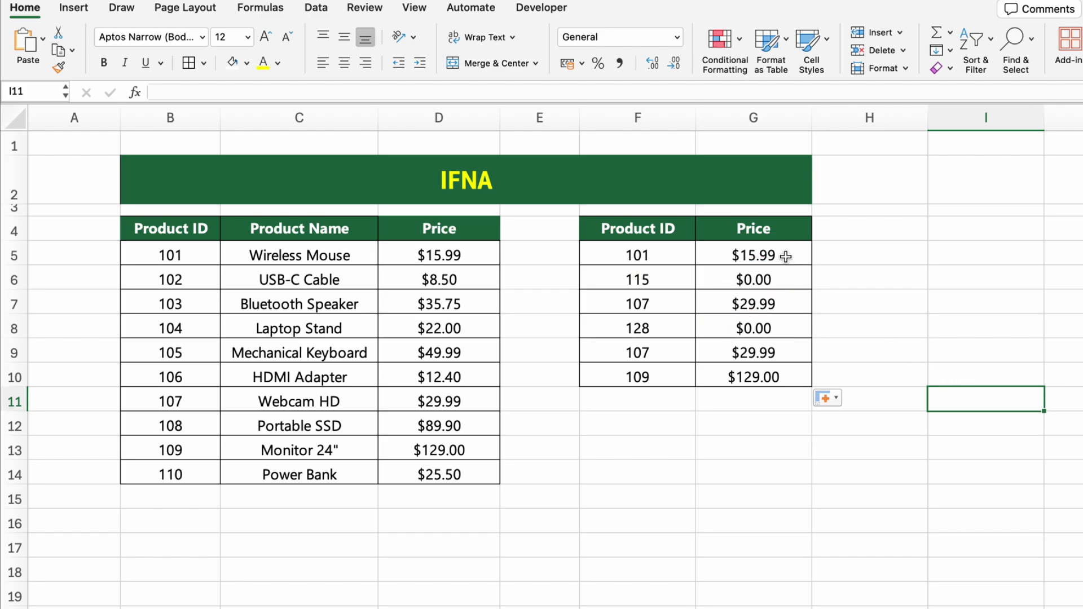
Step: Change the IFNA fallback to "No matching product found", refill G5:G10 and widen column G
left_click(769, 252)
double_click(759, 250)
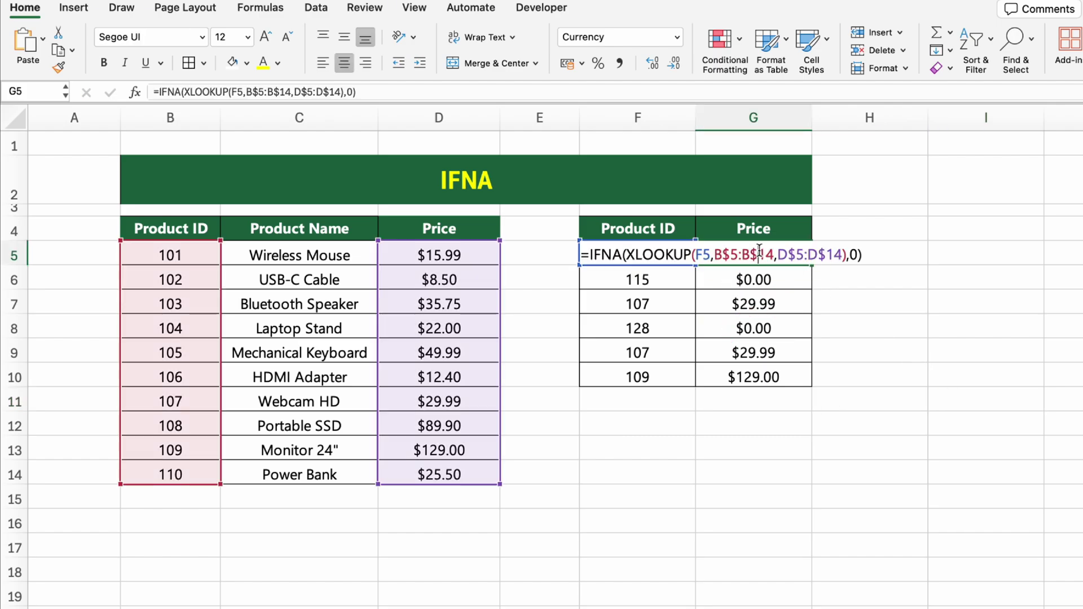
double_click(854, 255)
type("\"No matching product found\"")
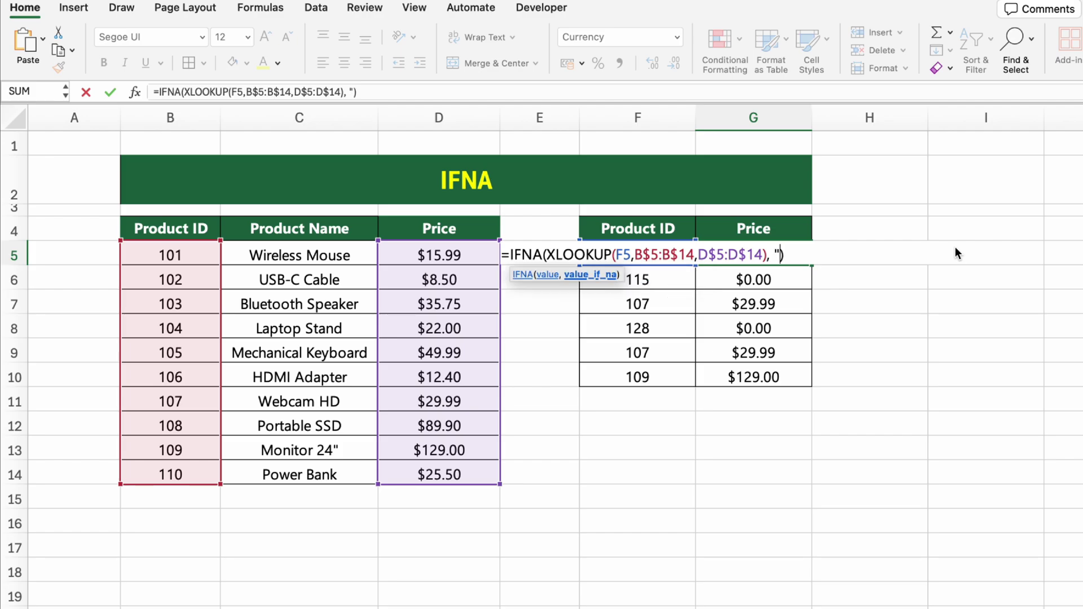
type("\"")
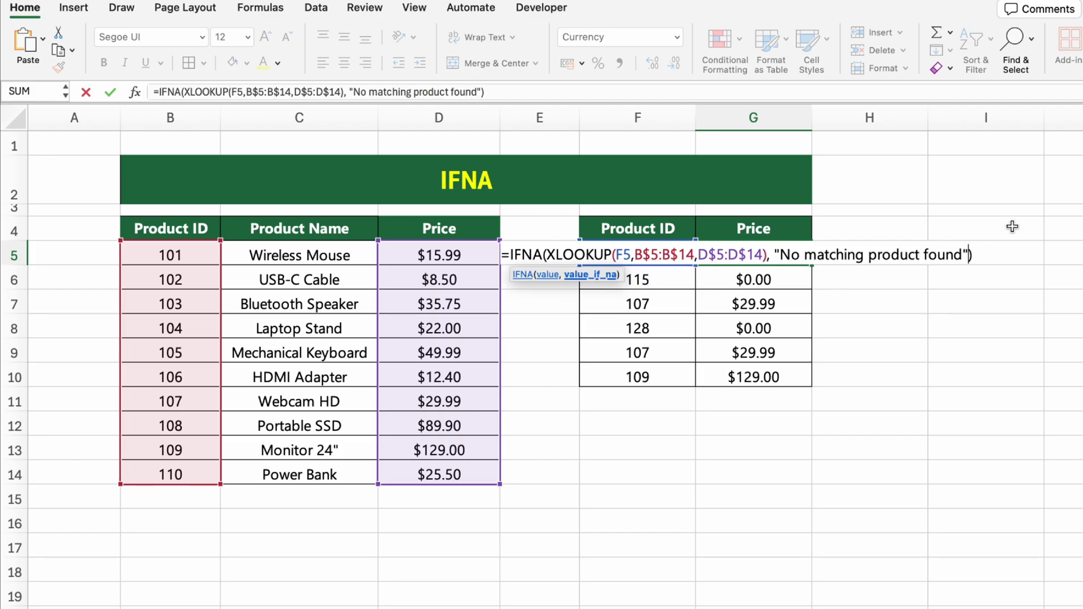
key("Return")
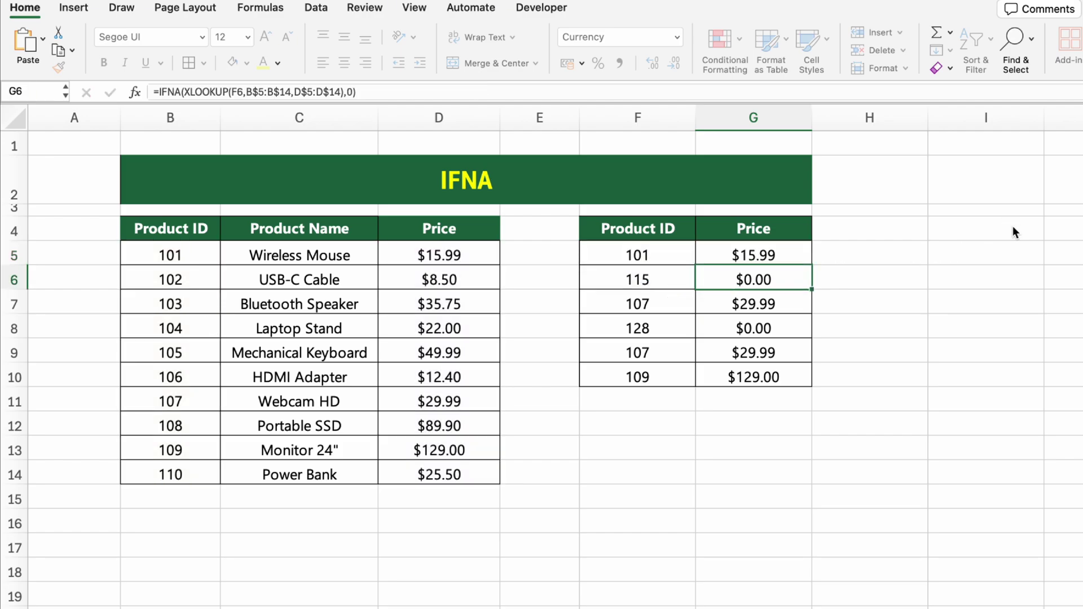
key("Up")
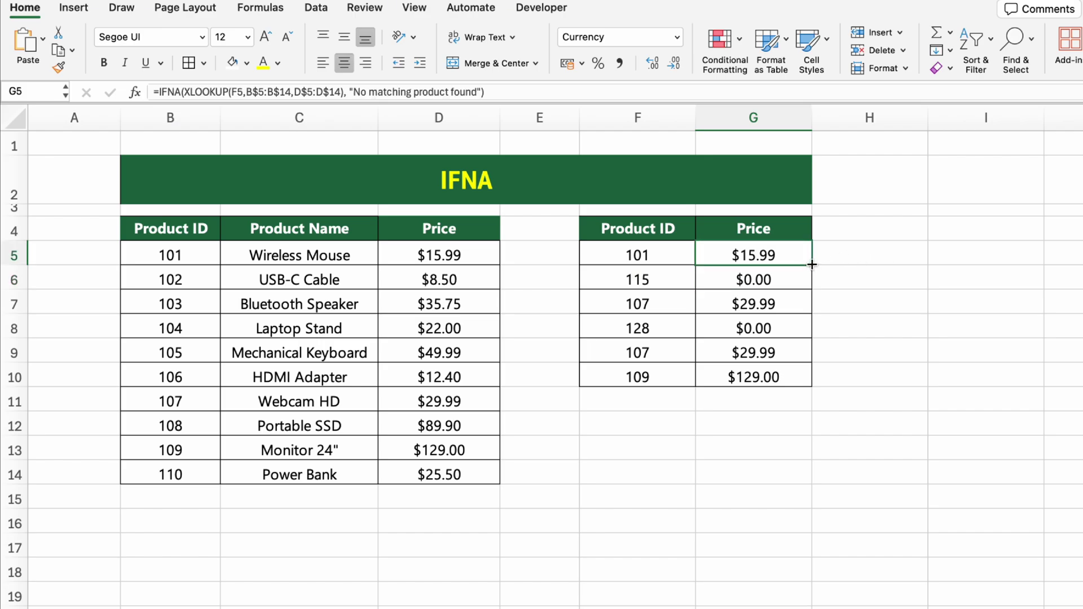
left_click_drag(813, 265, 812, 386)
left_click_drag(812, 118, 886, 117)
left_click(974, 240)
left_click(1015, 379)
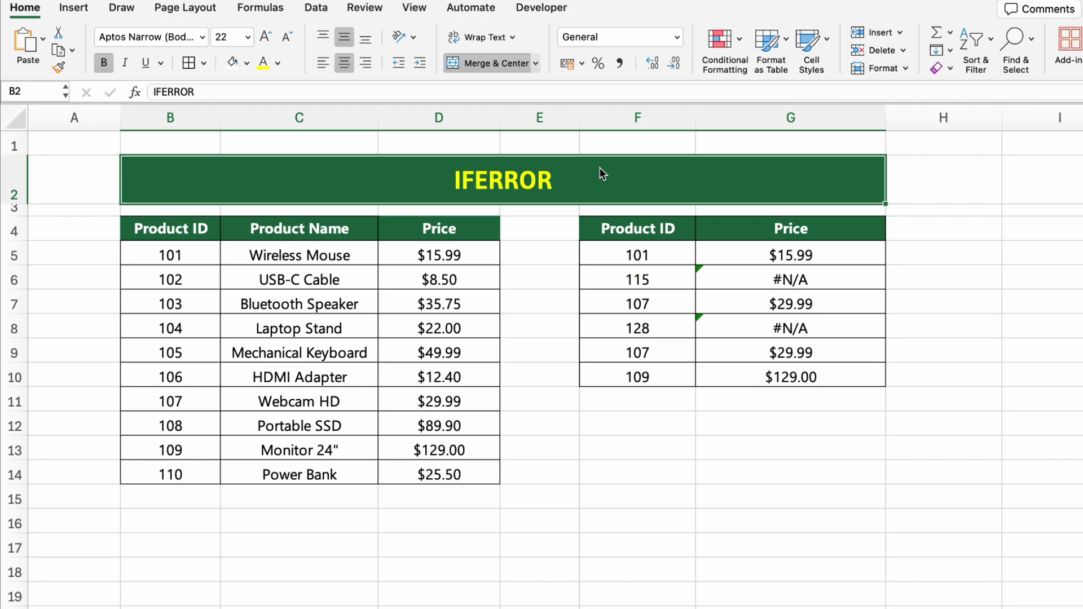
double_click(844, 256)
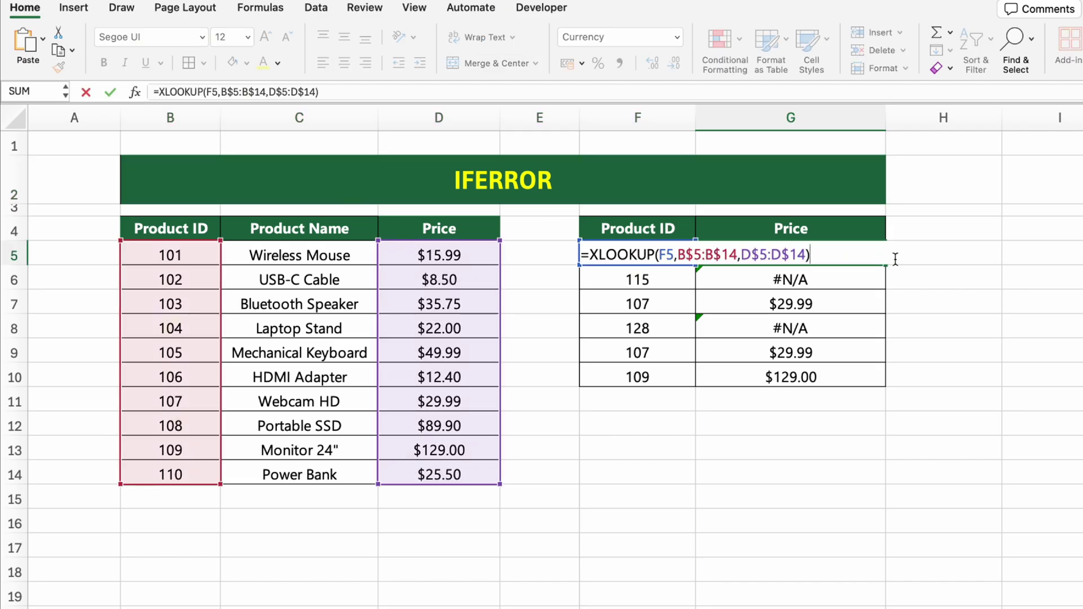
left_click(600, 167)
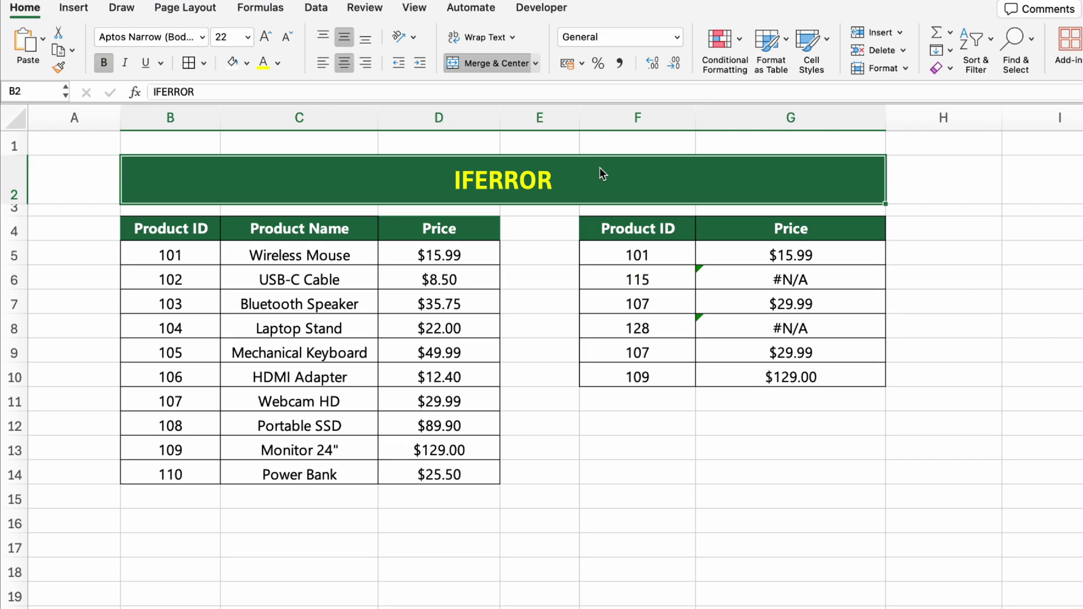
Step: Change G5 to =IFERROR(XLOOKUP(F5,B$5:B$14,D$5:D$14), 0) and fill it down through G10
double_click(881, 257)
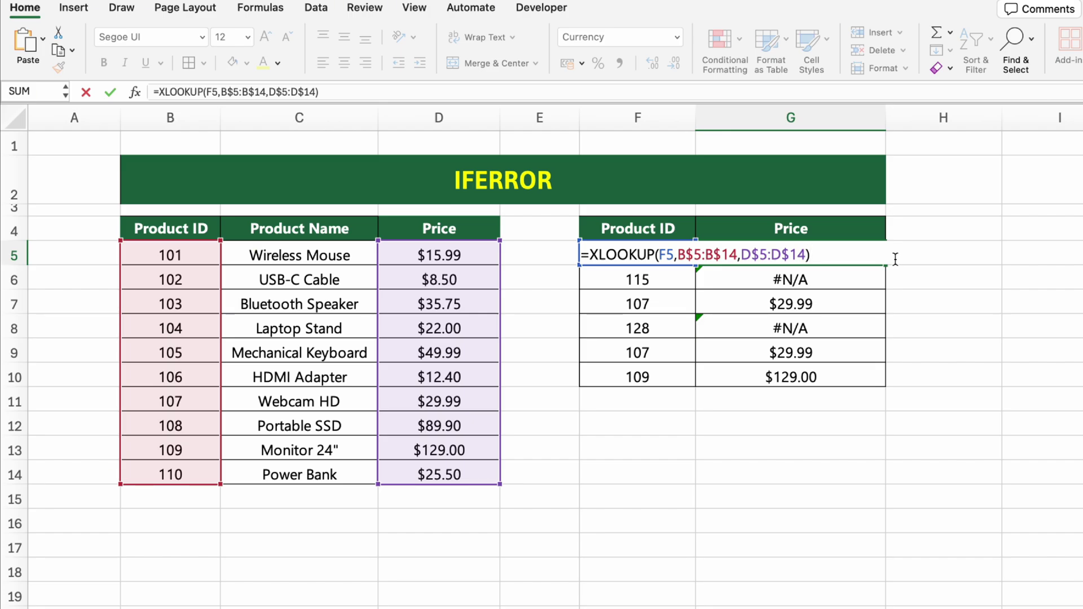
key("Left")
key("Left")
key("Left")
key("Left")
key("Left")
key("Left")
key("Left")
key("Left")
key("Left")
key("Left")
key("Left")
key("Left")
key("Left")
key("Left")
key("Left")
key("Left")
key("Left")
key("Left")
key("Left")
key("Left")
type("IFER")
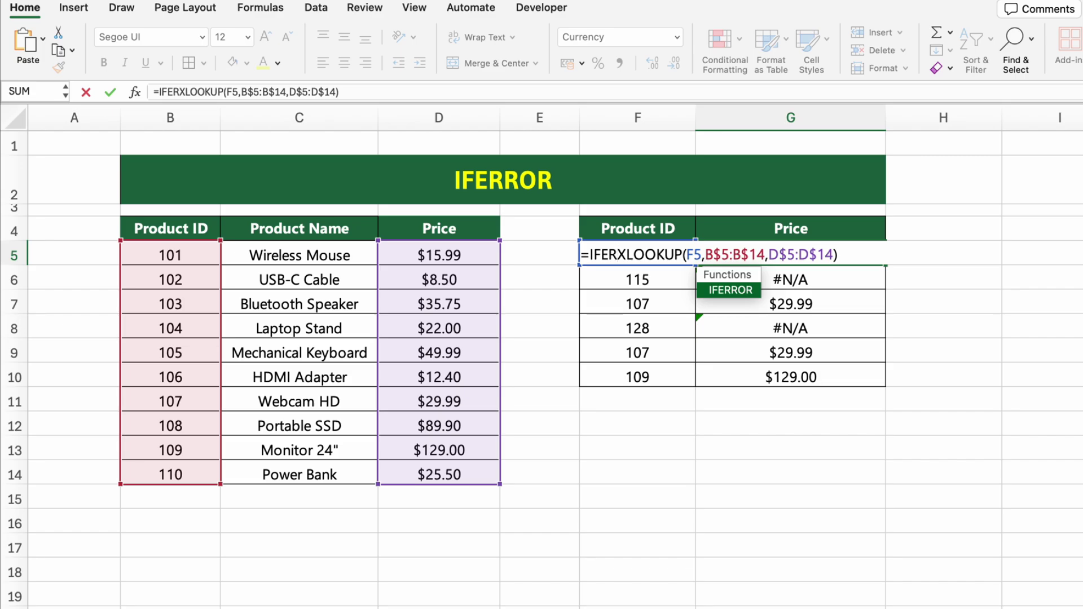
key("Tab")
left_click(887, 252)
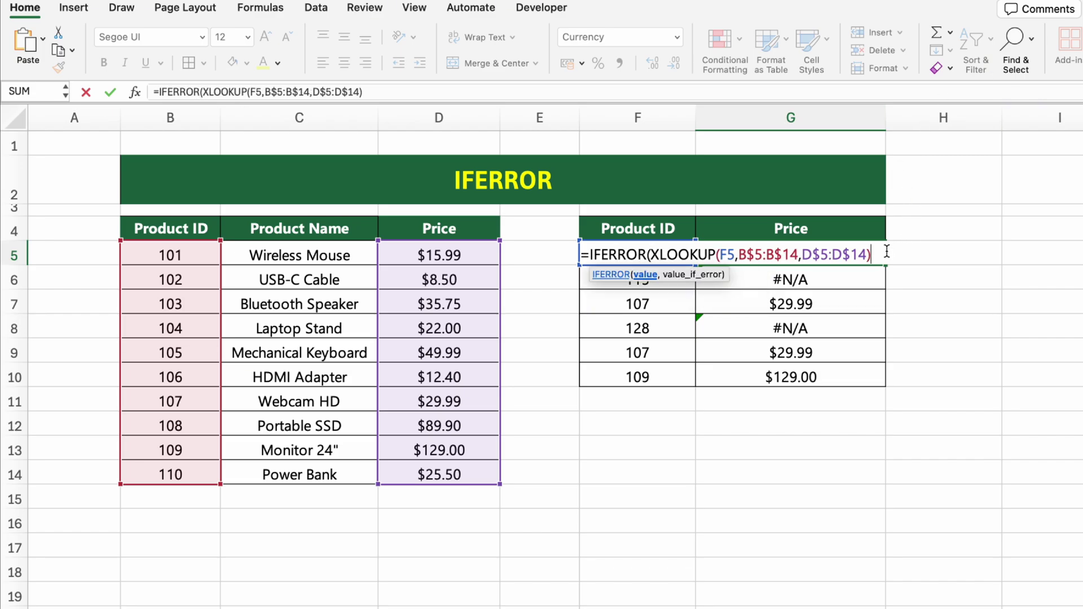
type(", 0)")
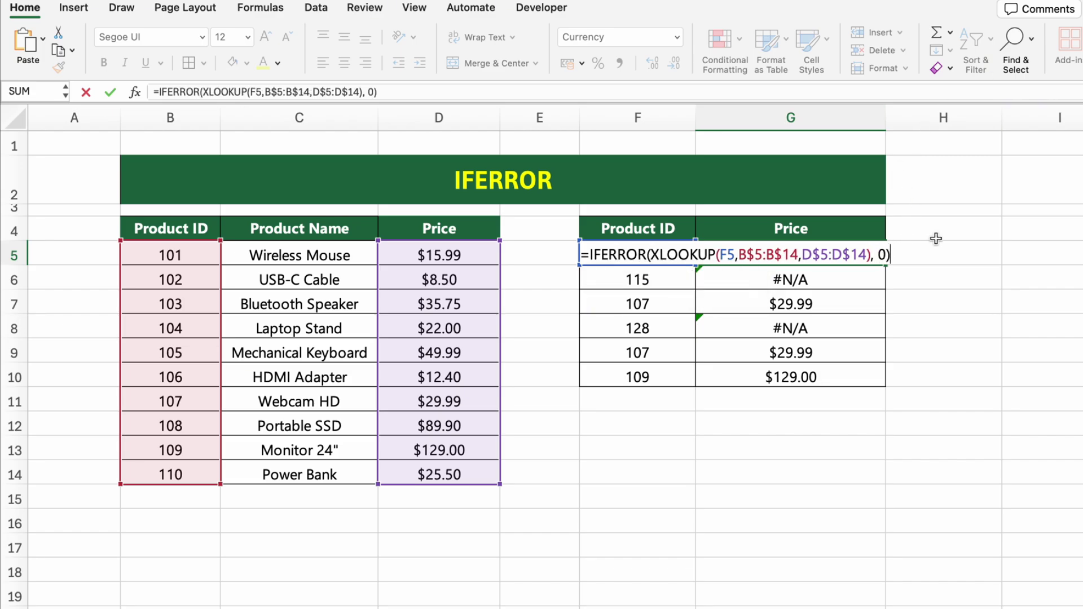
key("Return")
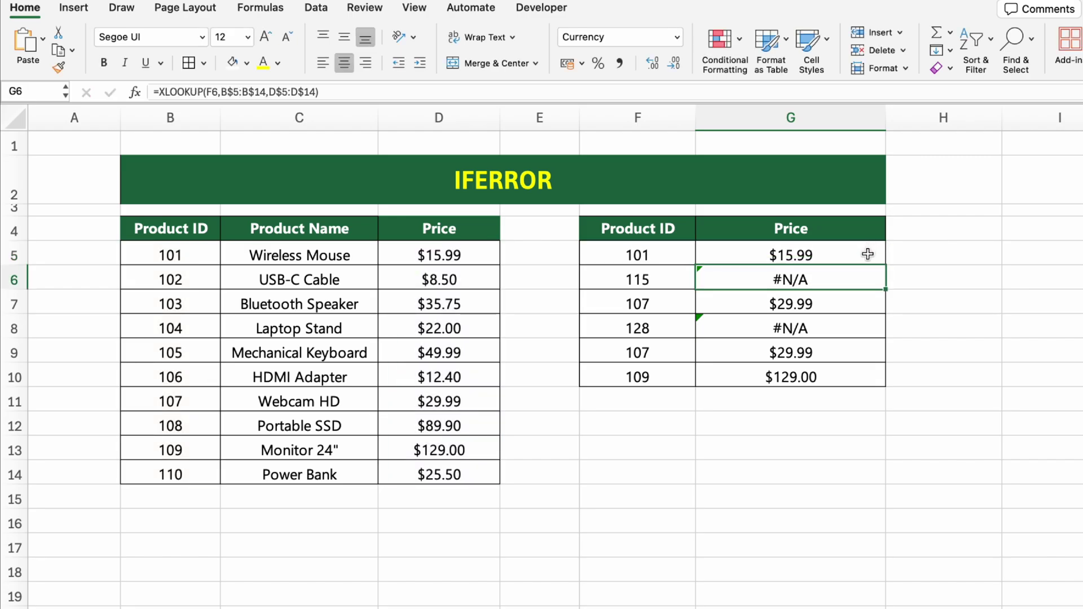
left_click(868, 254)
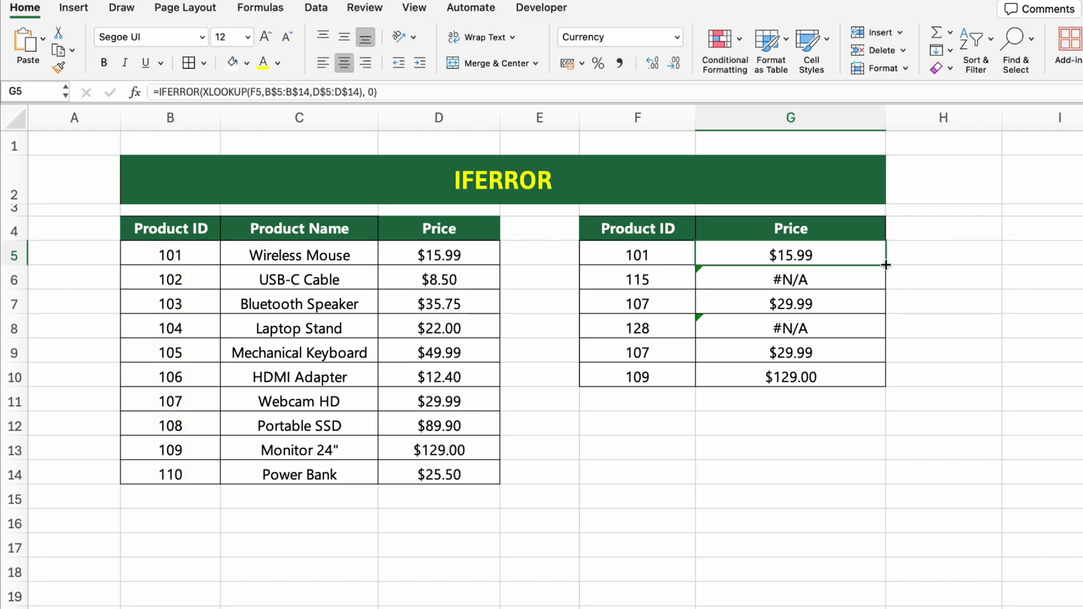
left_click_drag(885, 265, 889, 385)
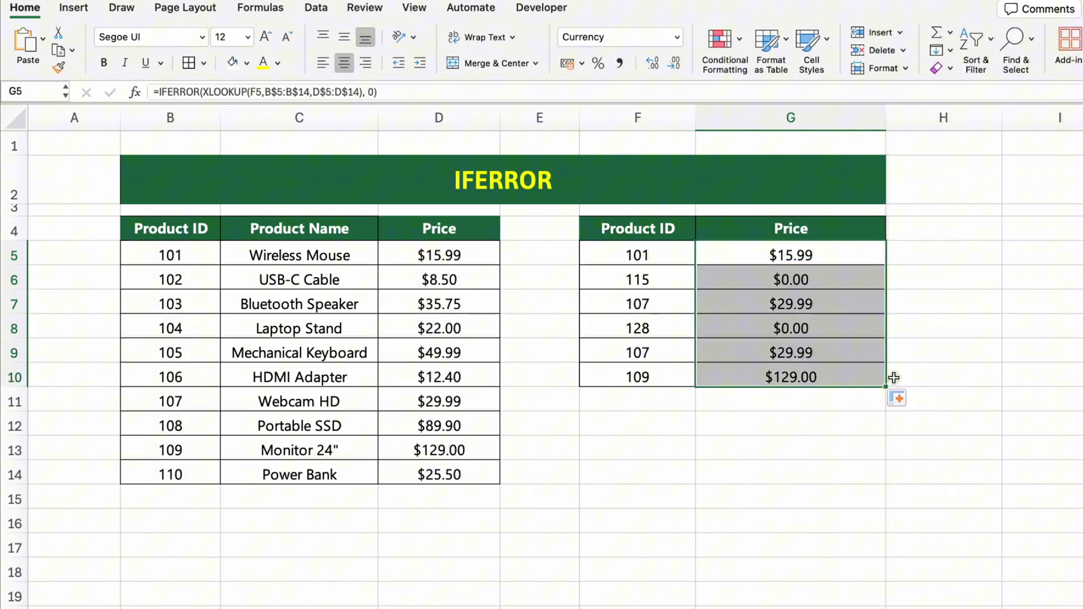
left_click(1010, 395)
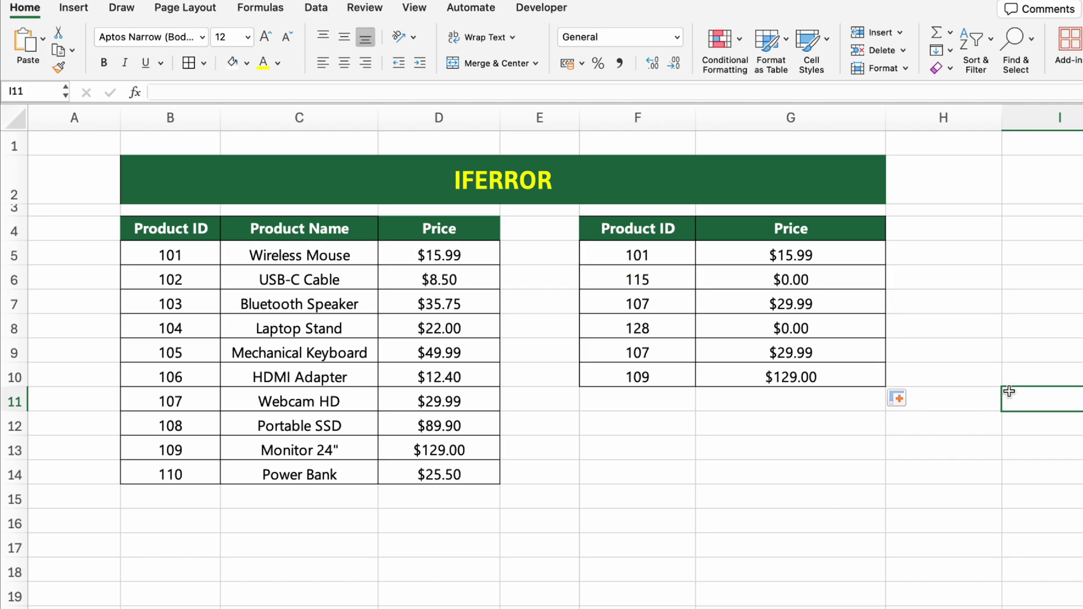
Step: Replace the IFERROR fallback 0 with "No matching product found" in G5 and refill G5:G10
double_click(845, 255)
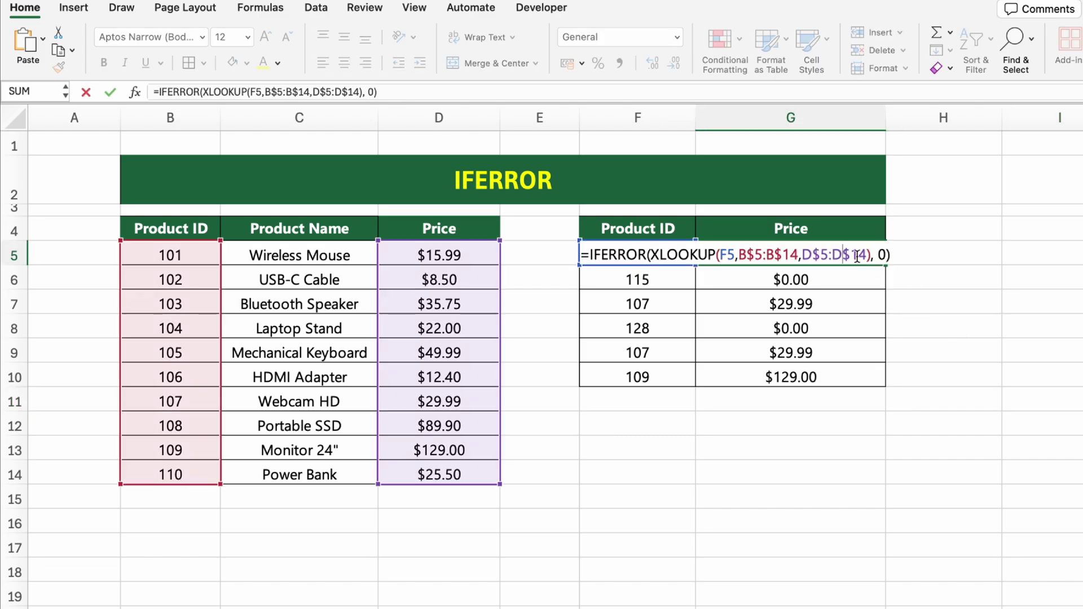
double_click(881, 254)
key("BackSpace")
type("\"")
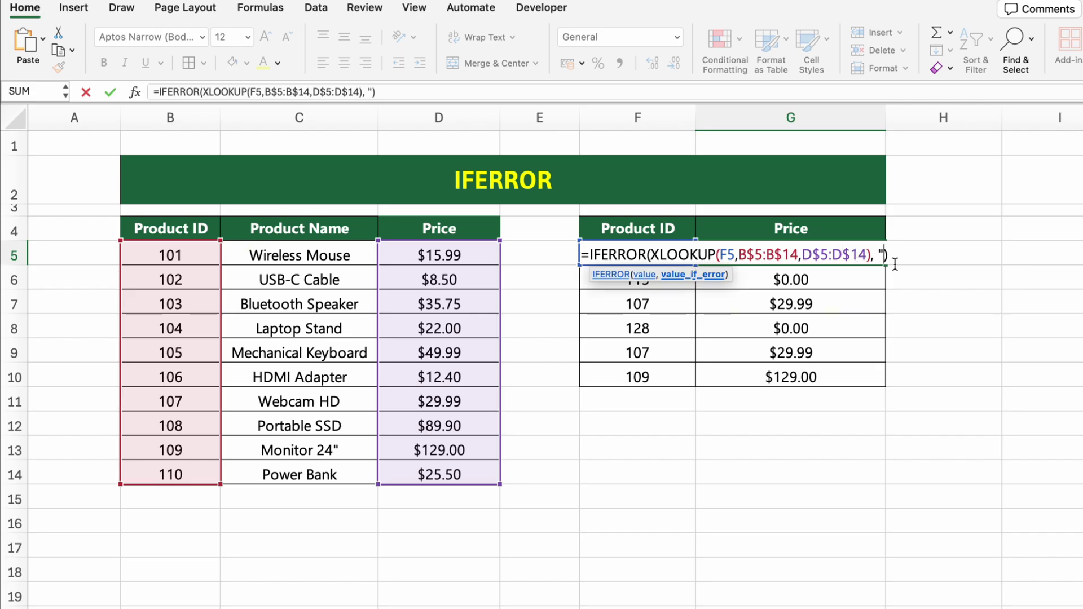
type("No matching product found\"")
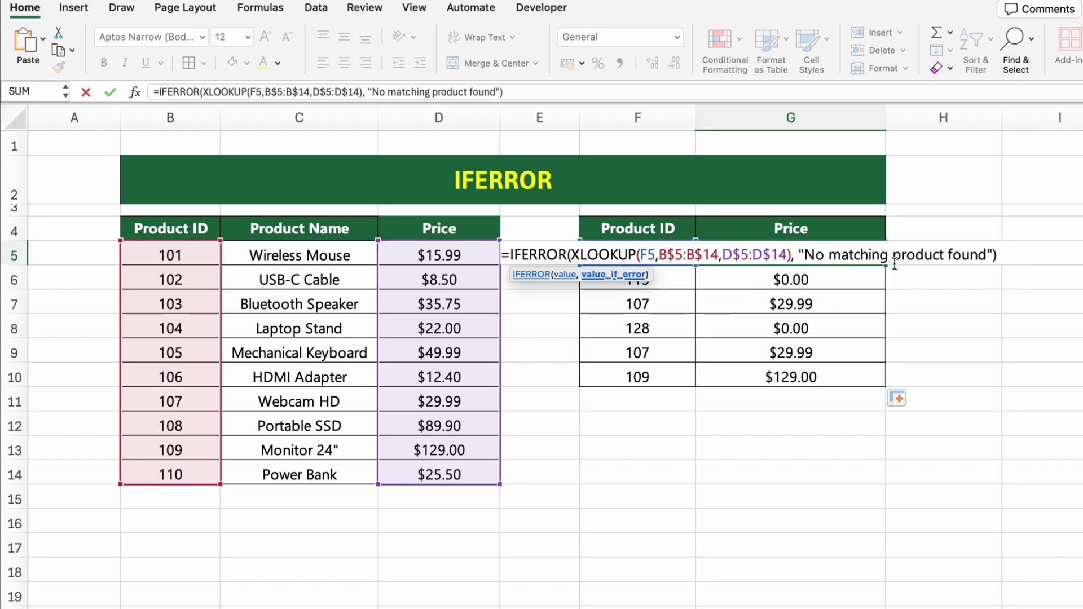
key("Return")
key("Up")
left_click_drag(886, 265, 893, 383)
left_click(1054, 405)
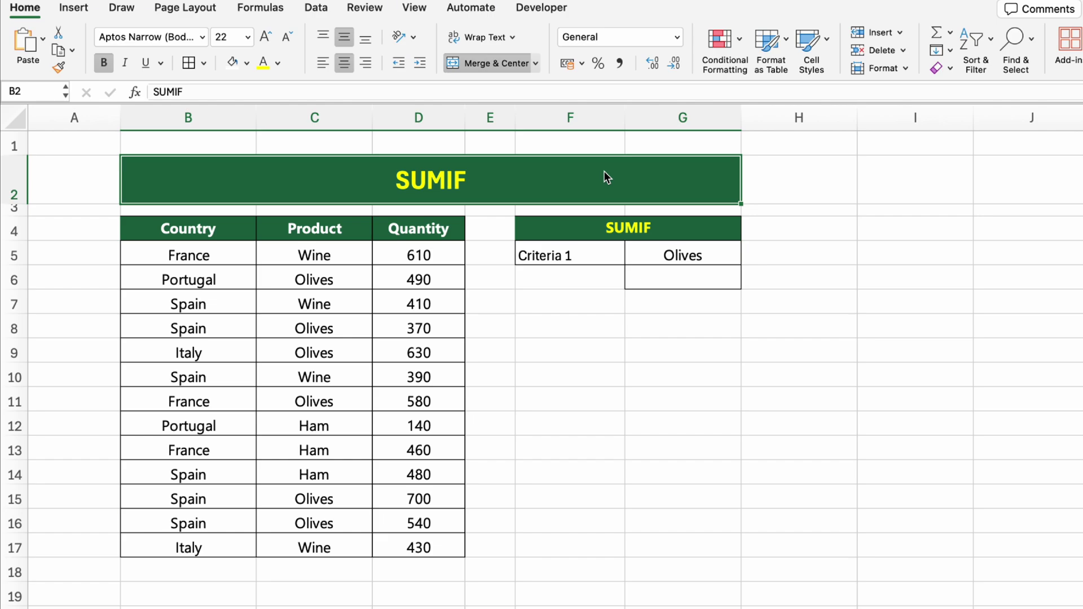
Step: Enter =SUMIF(C5:C17, G5, D5:D17) in G6 to total the Olives quantity, 3310
left_click(710, 283)
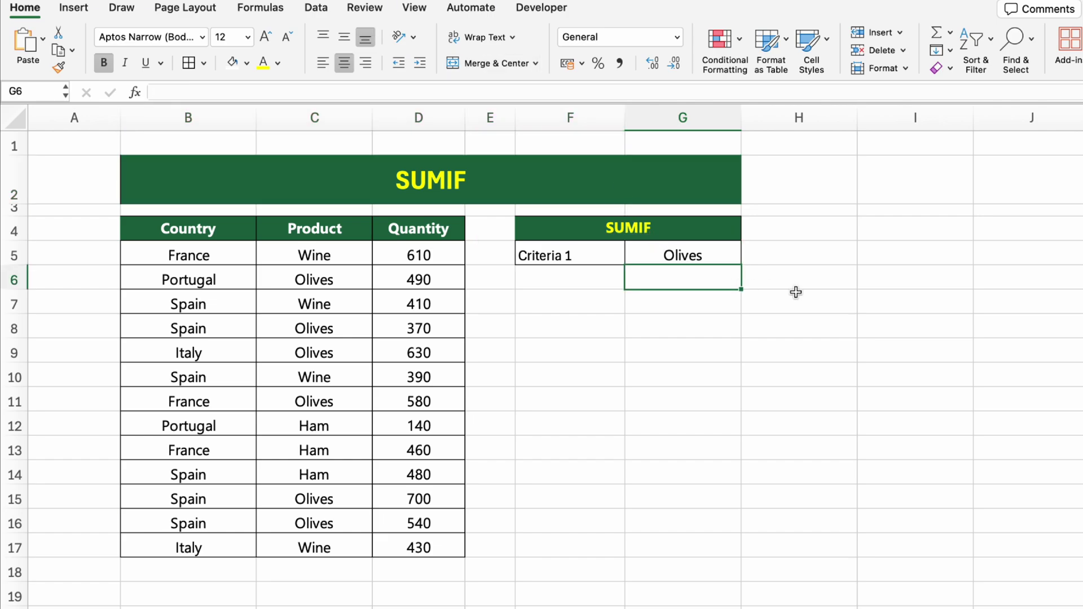
type("=SUMIF(")
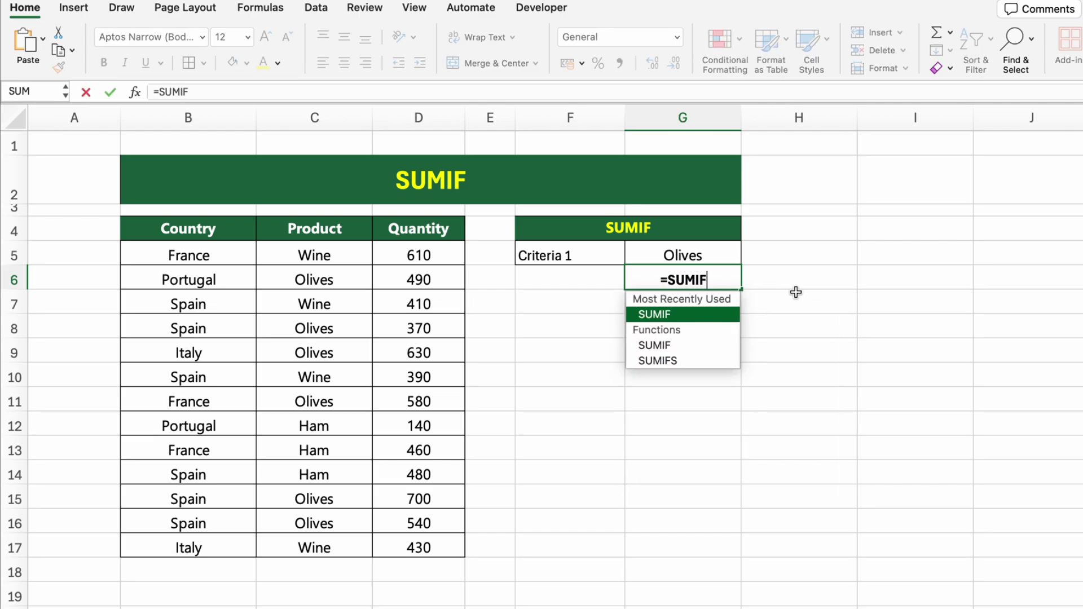
left_click_drag(361, 254, 368, 540)
type(",")
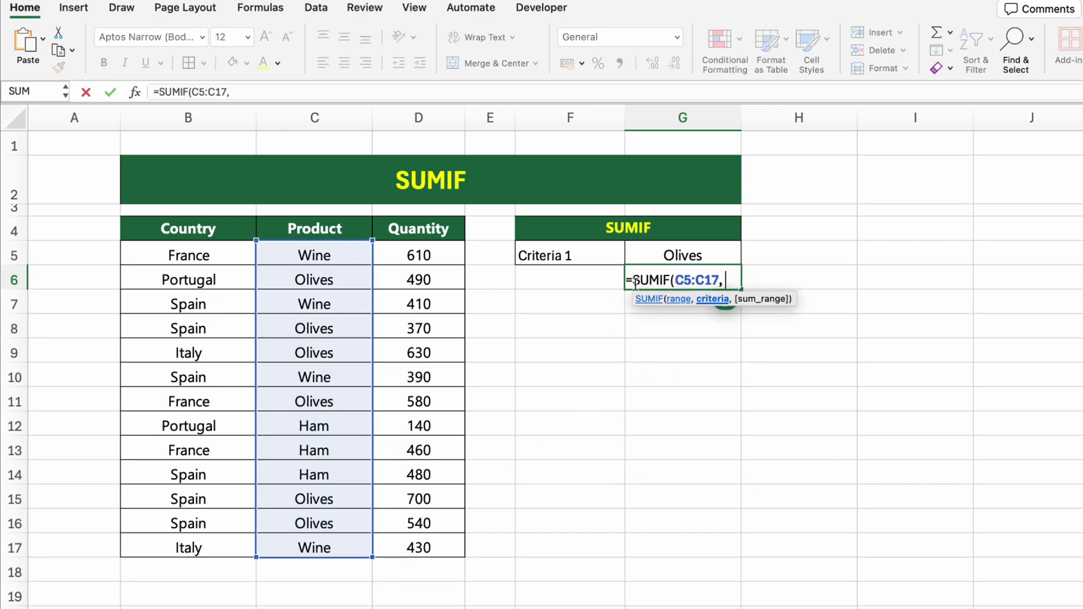
left_click(647, 265)
type(",")
left_click_drag(429, 254, 443, 547)
key("Return")
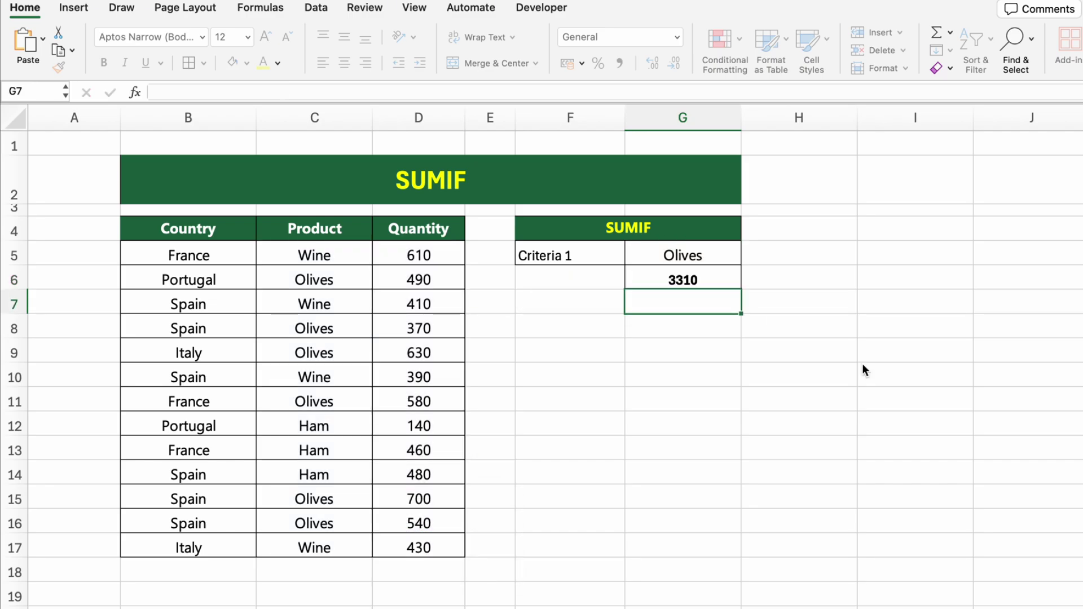
left_click(840, 422)
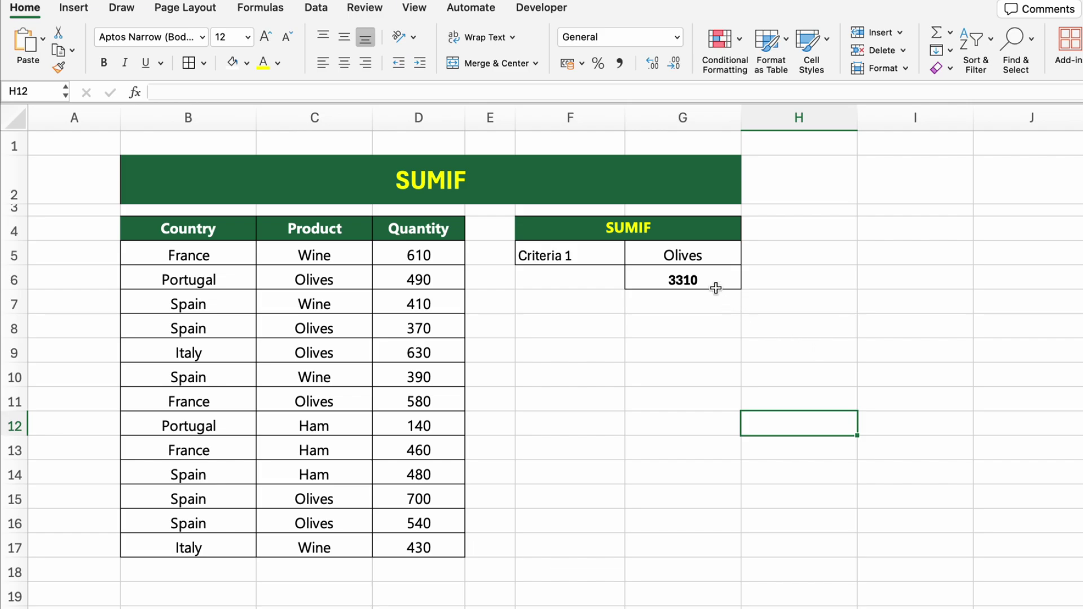
Step: Change the G5 criterion to Wine, then to Ham, so the SUMIF total becomes 1080
left_click(716, 269)
left_click(702, 252)
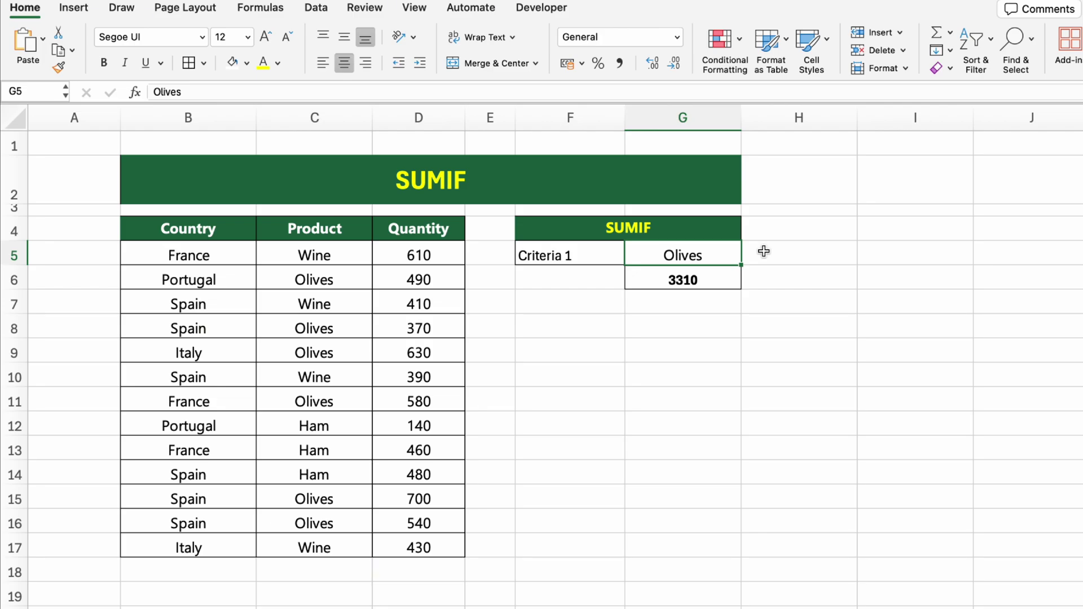
type("Wine")
key("Return")
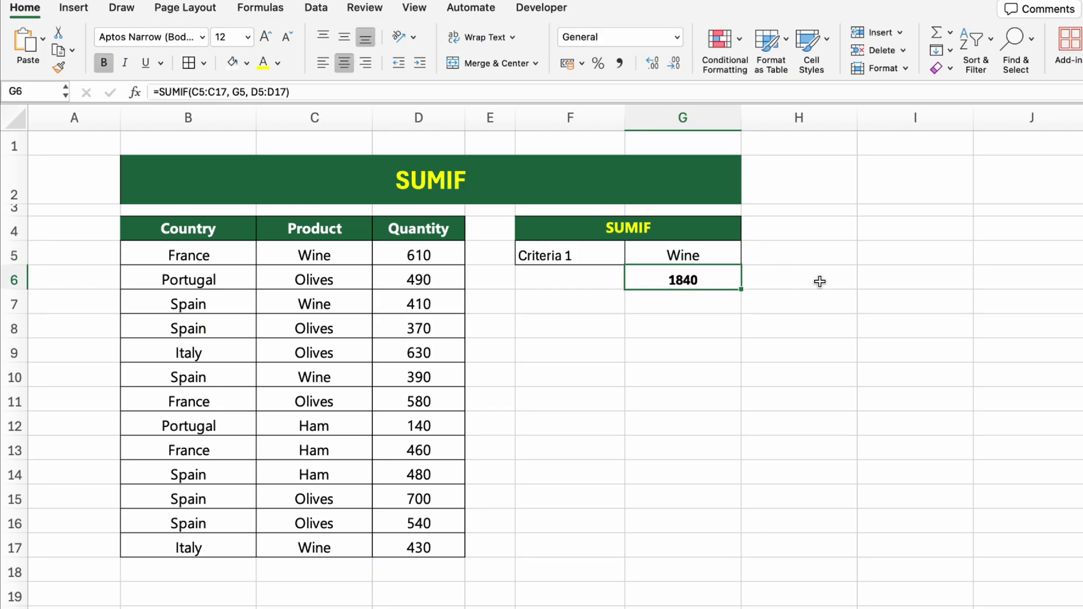
left_click(730, 253)
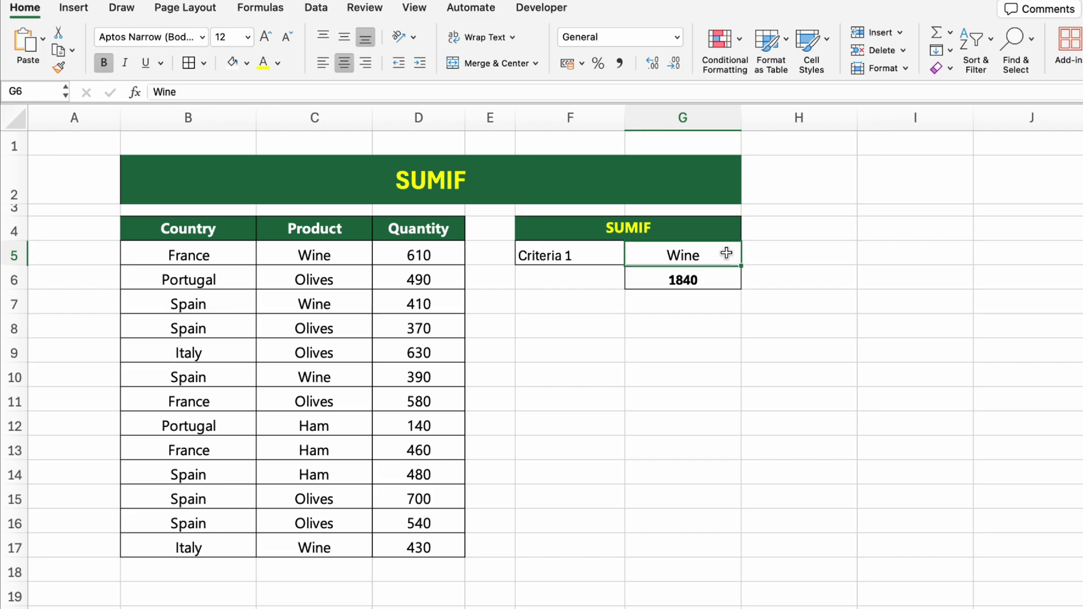
type("Ham")
key("Return")
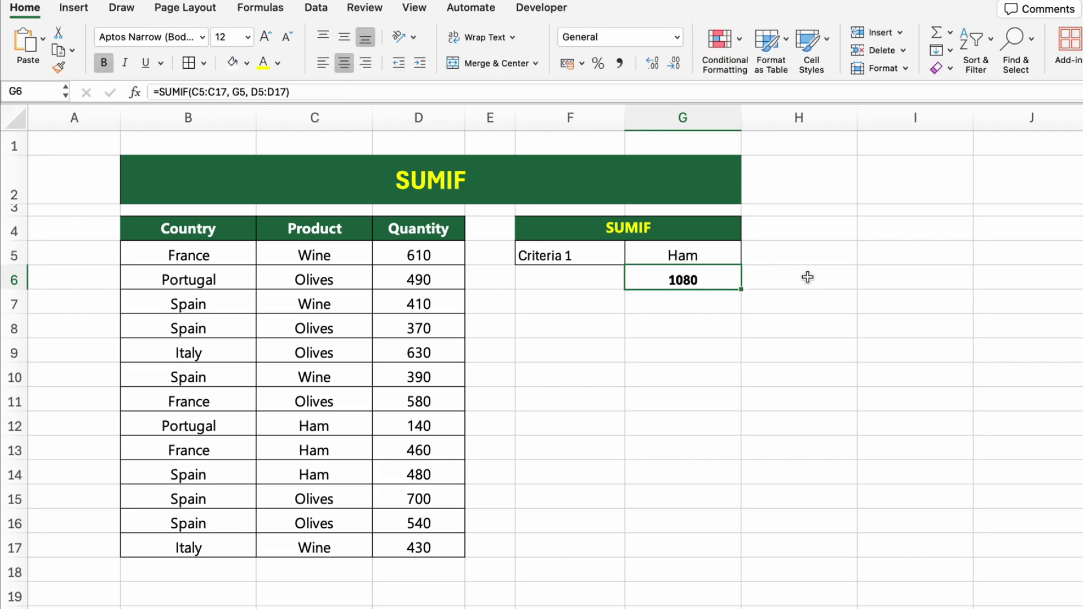
left_click(853, 326)
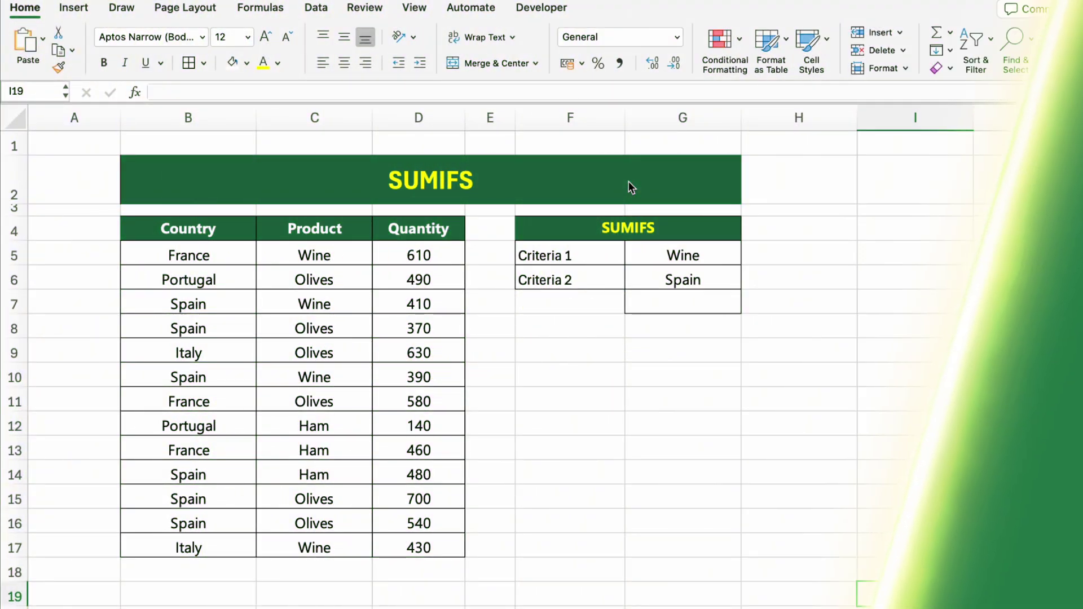
left_click(629, 182)
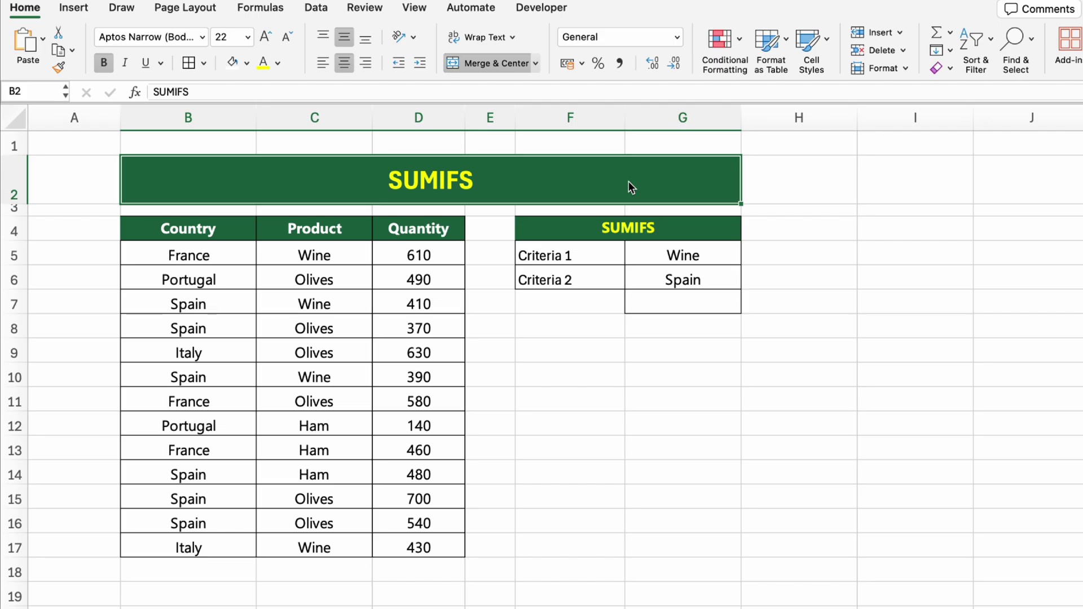
Step: Enter =SUMIFS(D5:D17, C5:C17, G5, B5:B17, G6) in G7 for Wine from Spain
left_click(713, 304)
type("=SUMIFS(")
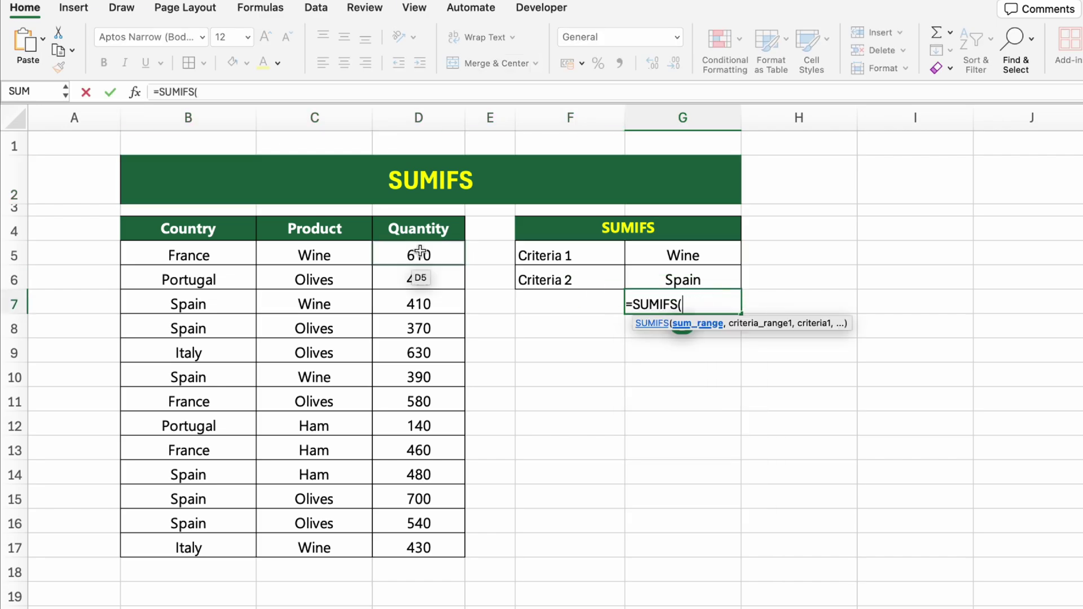
left_click_drag(420, 251, 419, 548)
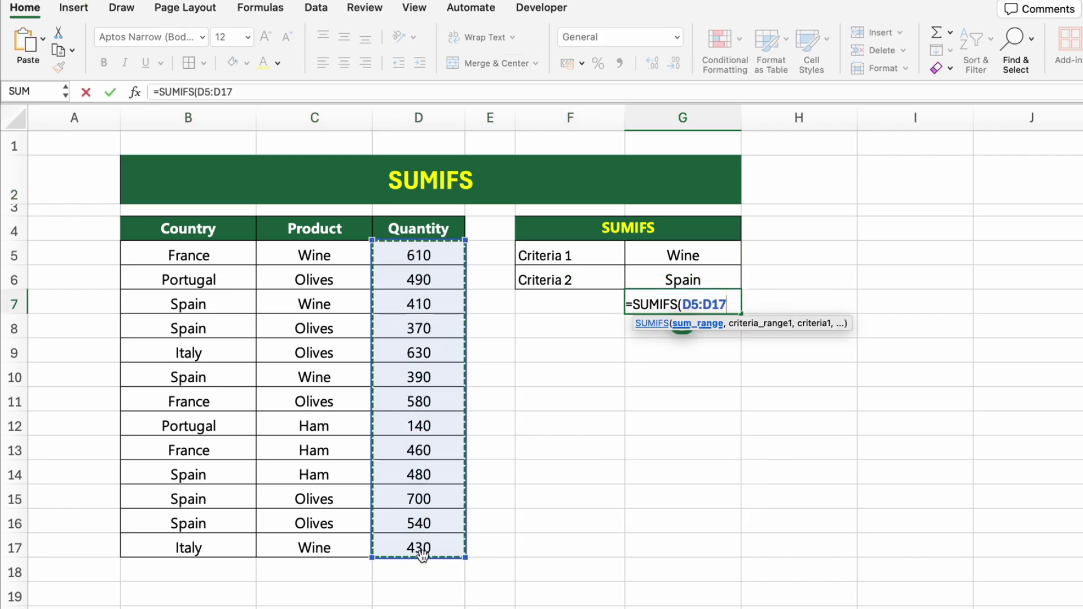
type(",")
left_click_drag(332, 254, 344, 548)
type(",")
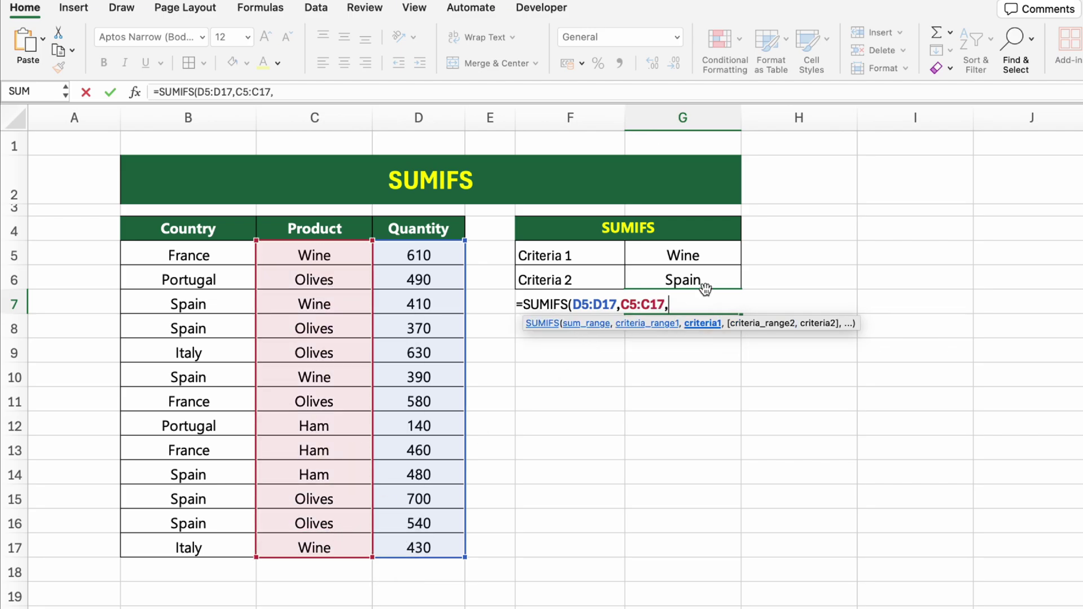
left_click(705, 255)
type(",")
left_click_drag(234, 254, 249, 548)
type(",")
left_click(681, 281)
type(")")
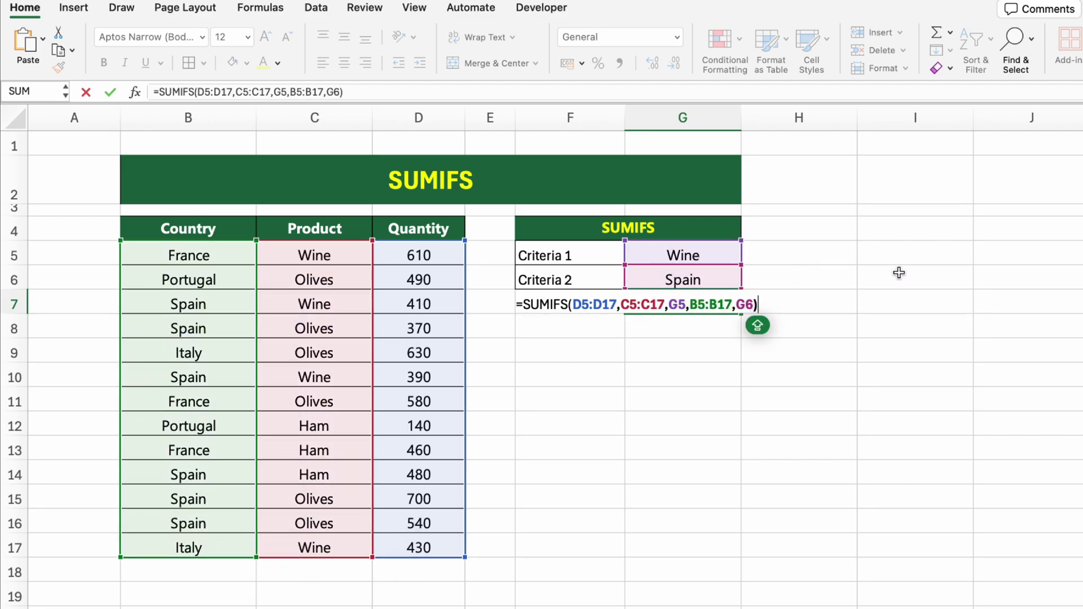
key("Return")
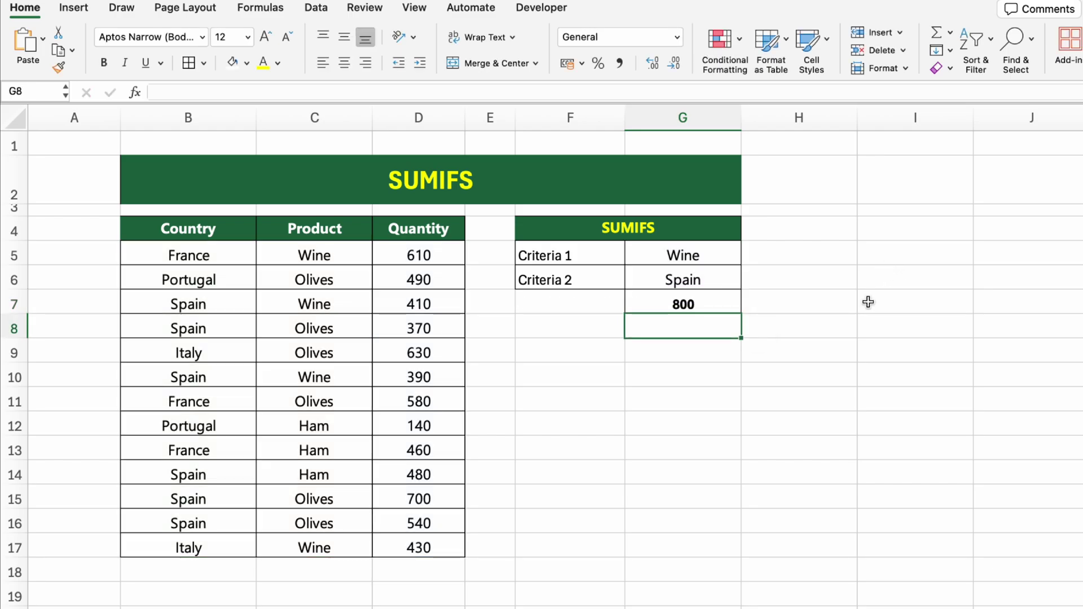
left_click(814, 367)
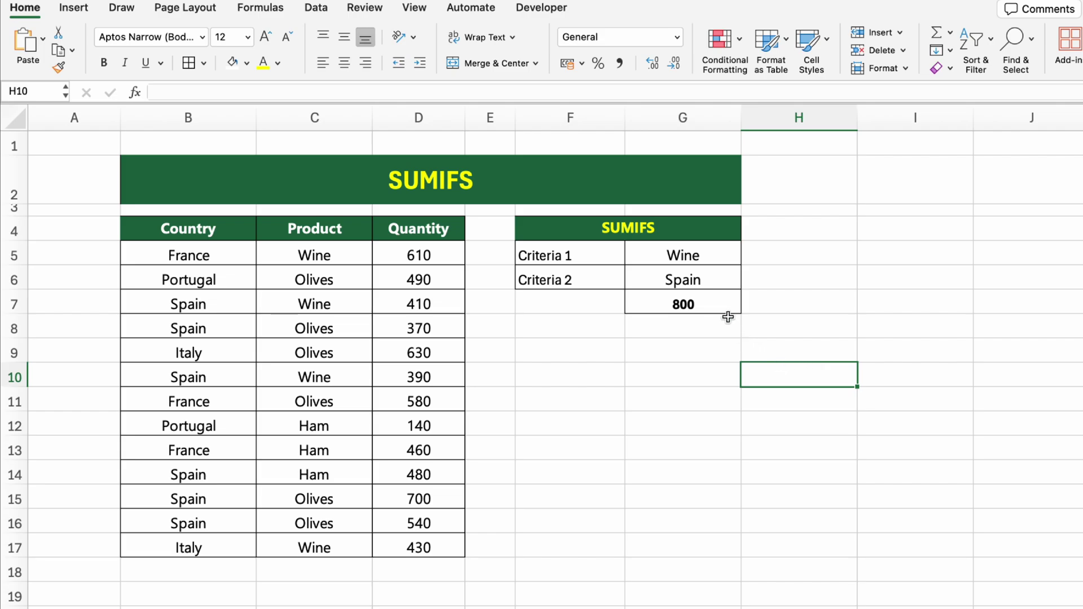
Step: Change the criteria to France (610), then Olives with France (580), then Olives with Spain (1610)
left_click(708, 279)
type("France")
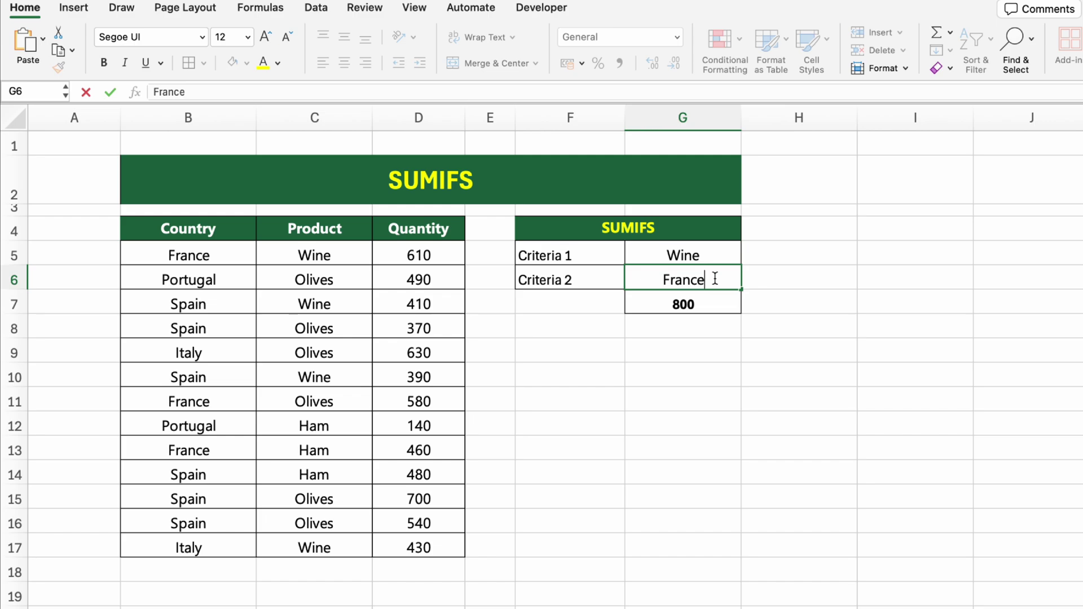
key("Return")
key("Right")
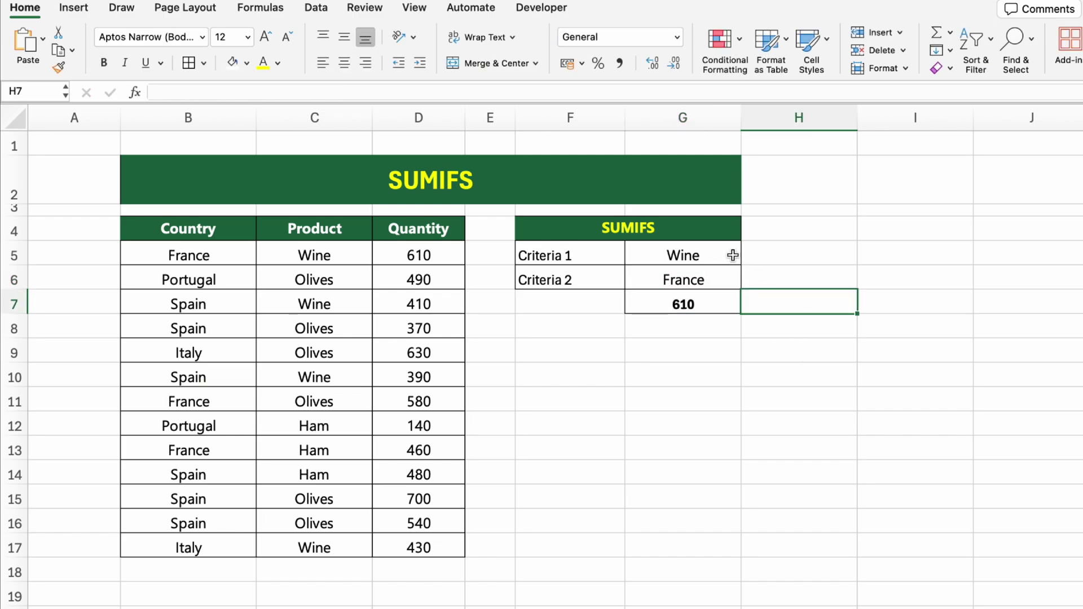
left_click(732, 255)
type("Olives")
key("Return")
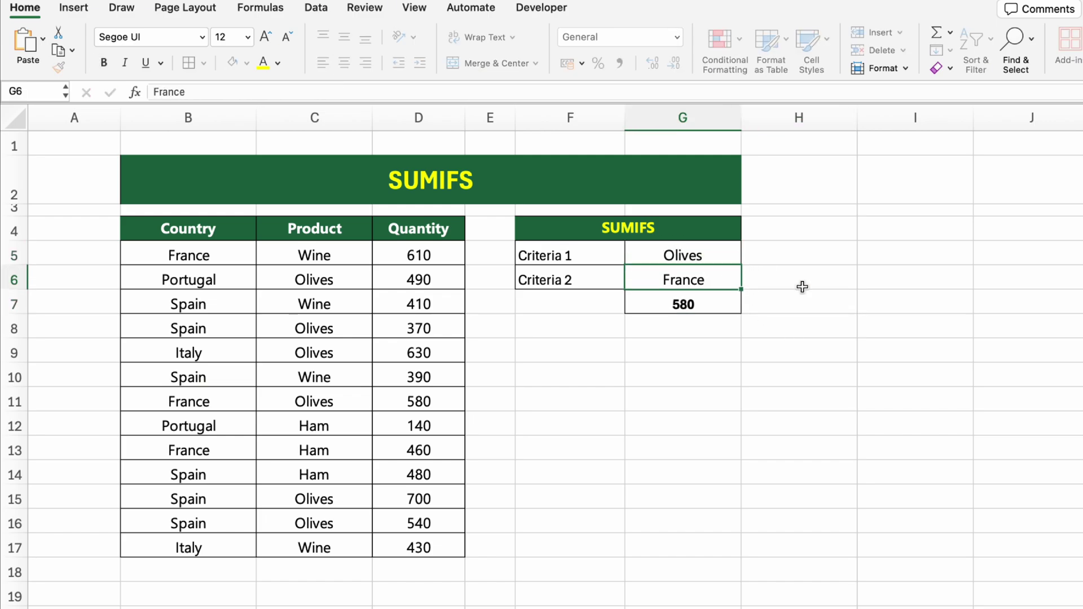
type("Spain")
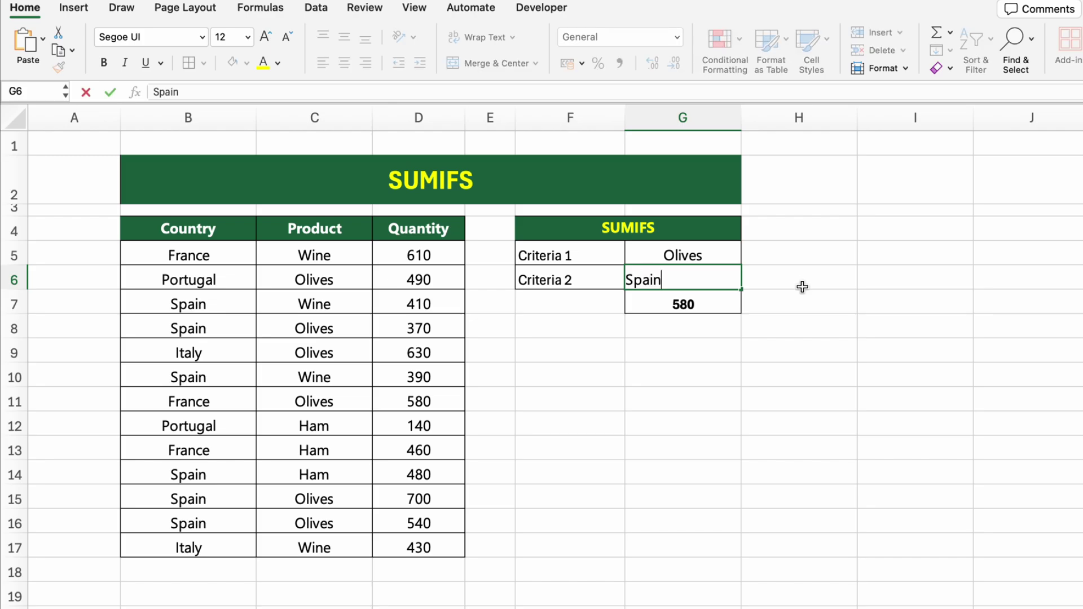
key("Return")
left_click(822, 309)
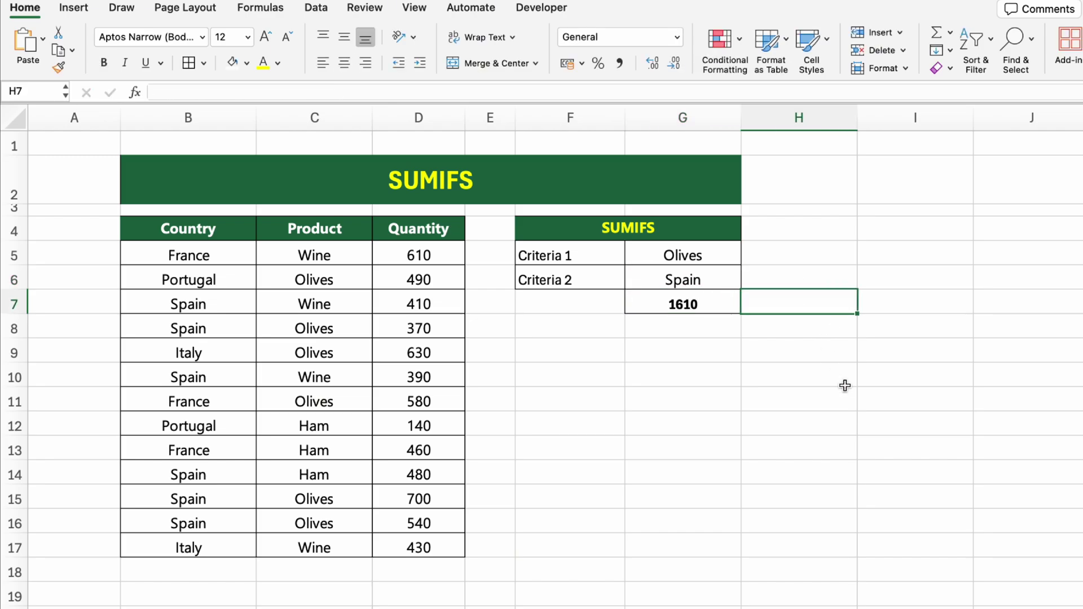
left_click(847, 403)
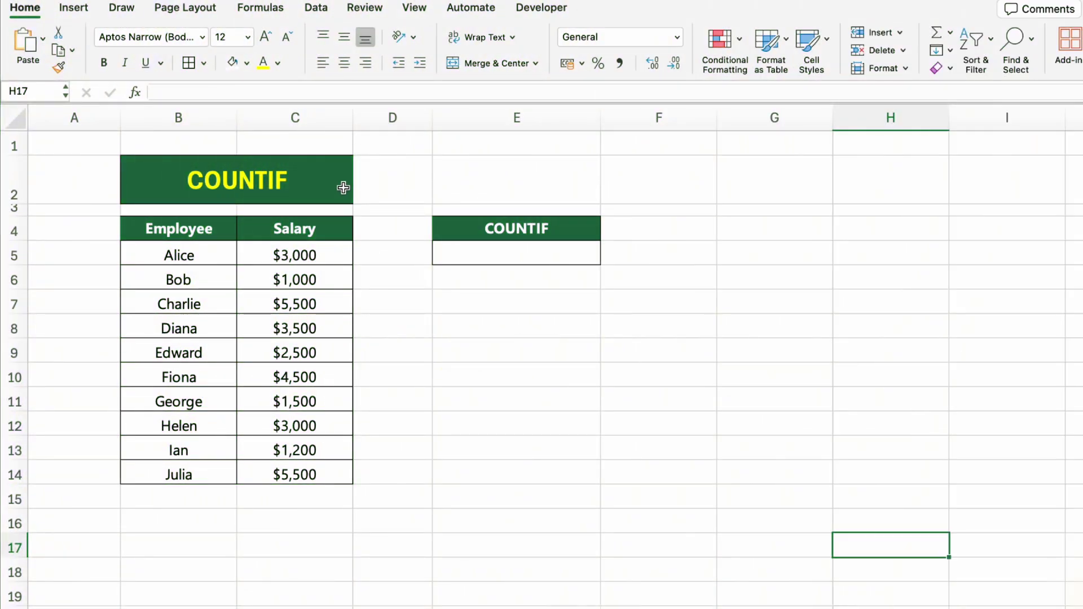
Step: Enter =COUNTIF(C5:C14, ">=2000") in E5, counting 7 salaries
left_click(341, 185)
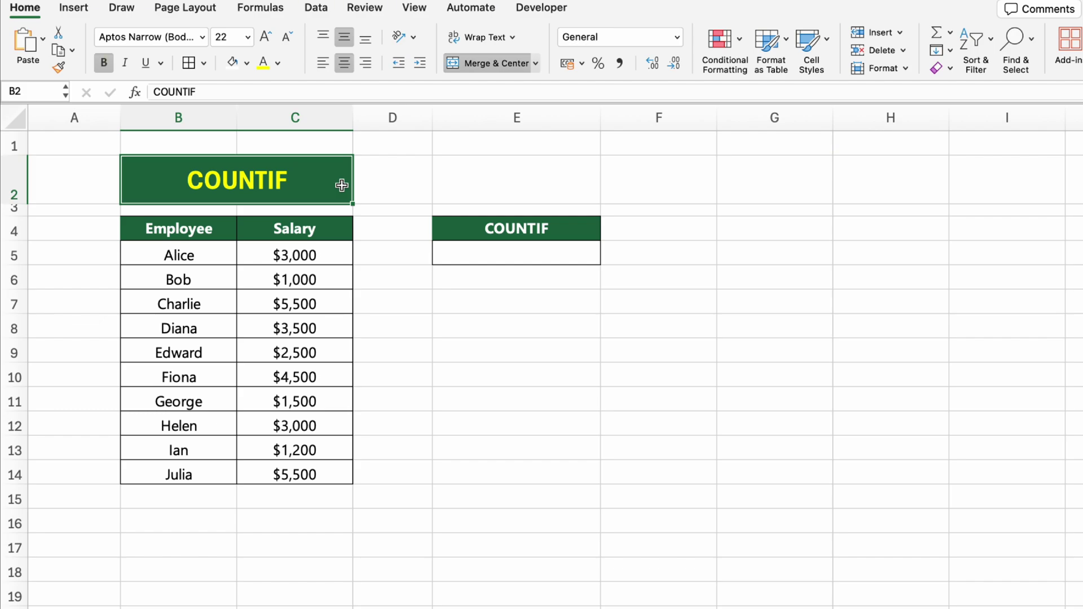
left_click(543, 254)
type("=COUNTIF(")
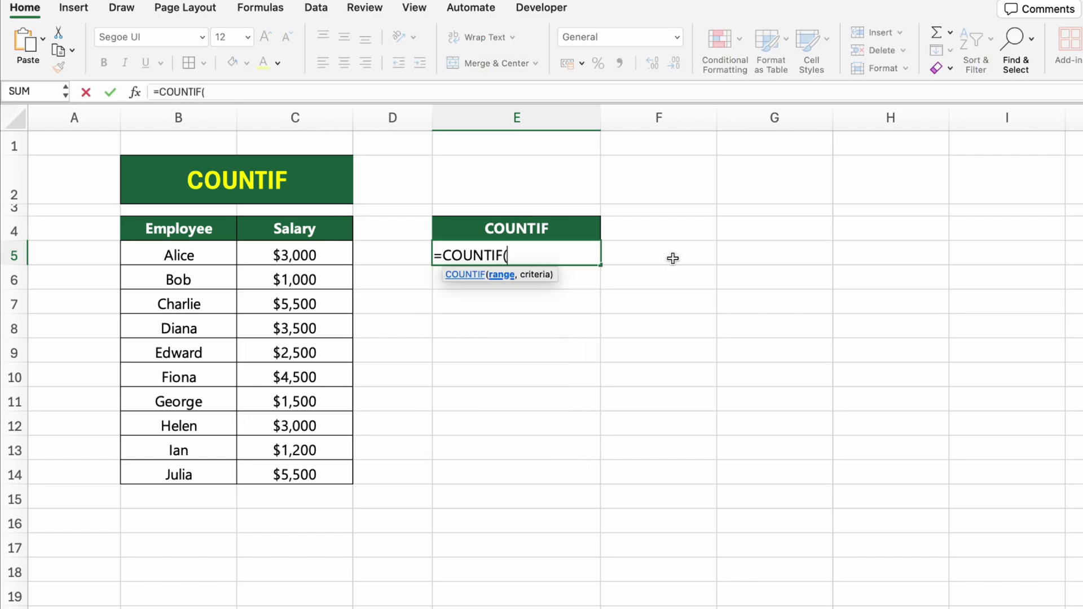
left_click_drag(295, 255, 340, 471)
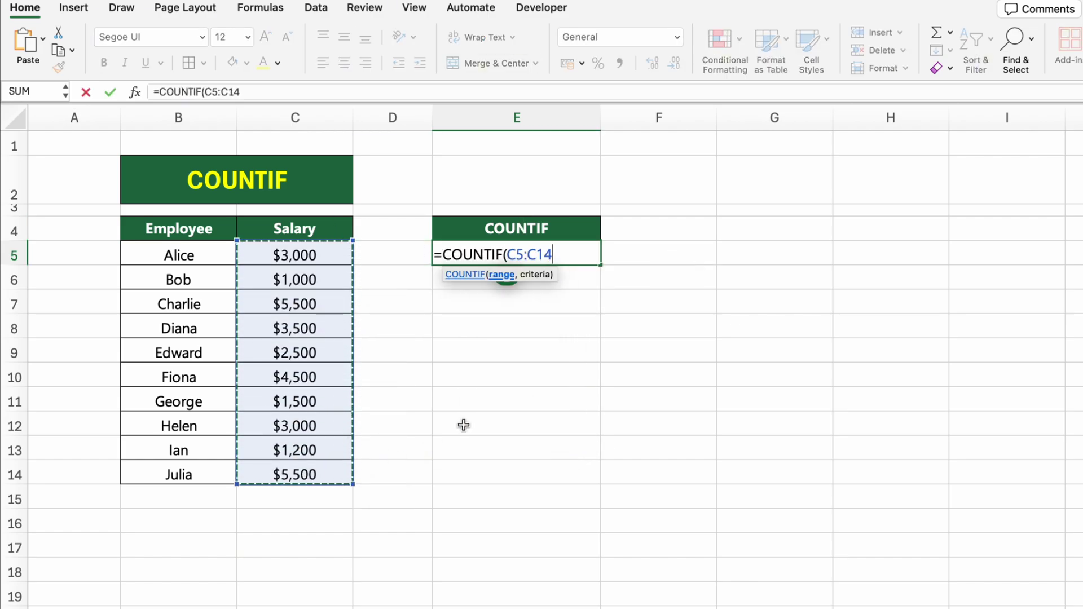
type(", \">=")
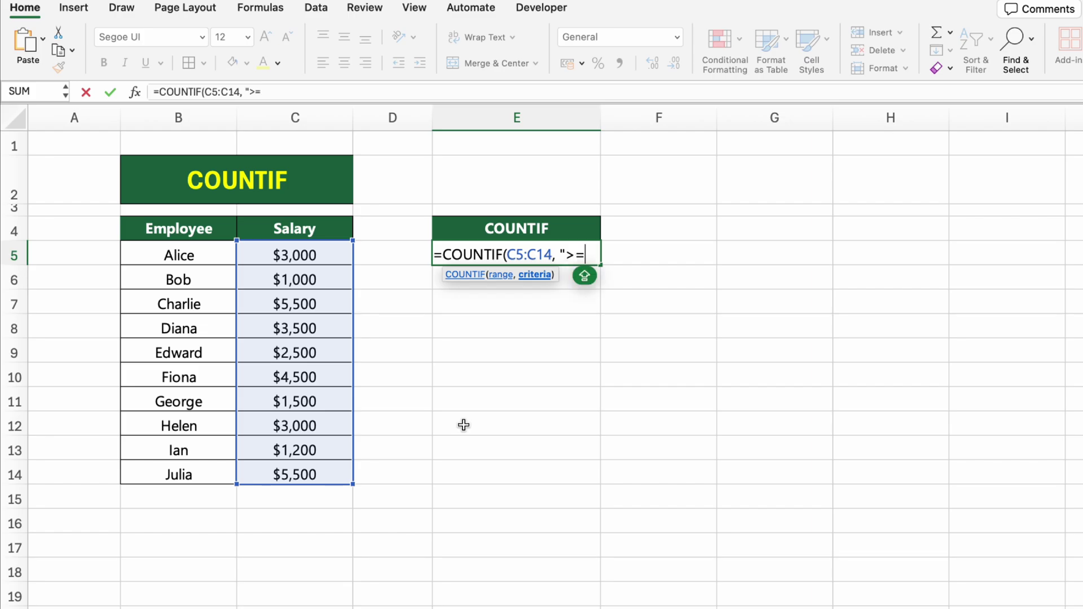
type("2000\"")
key("Return")
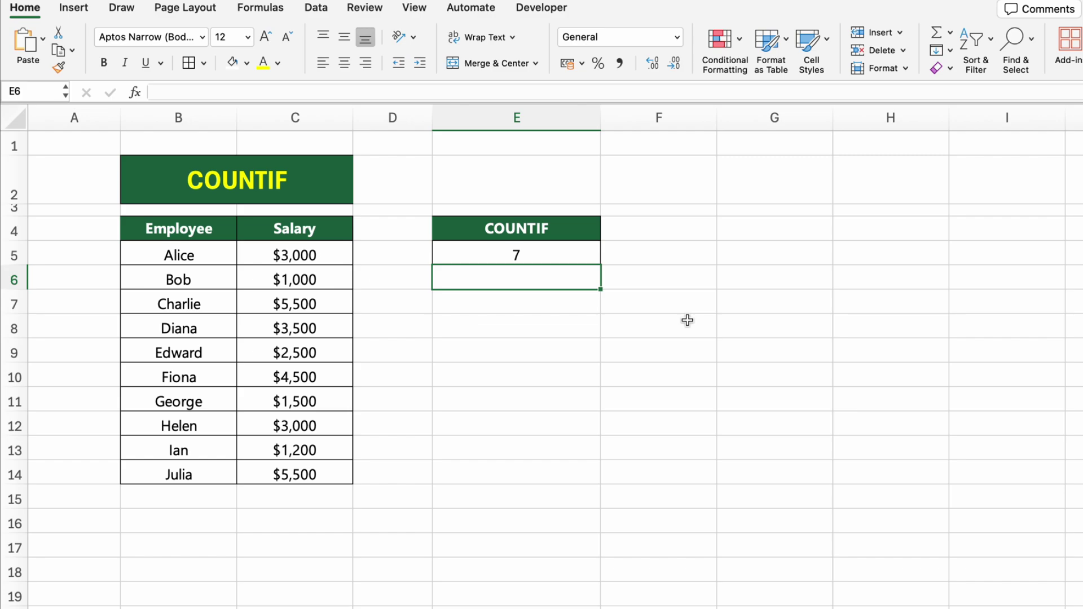
Step: Change the E5 criterion to ">=3000", giving a count of 6
double_click(537, 256)
left_click_drag(504, 255, 514, 255)
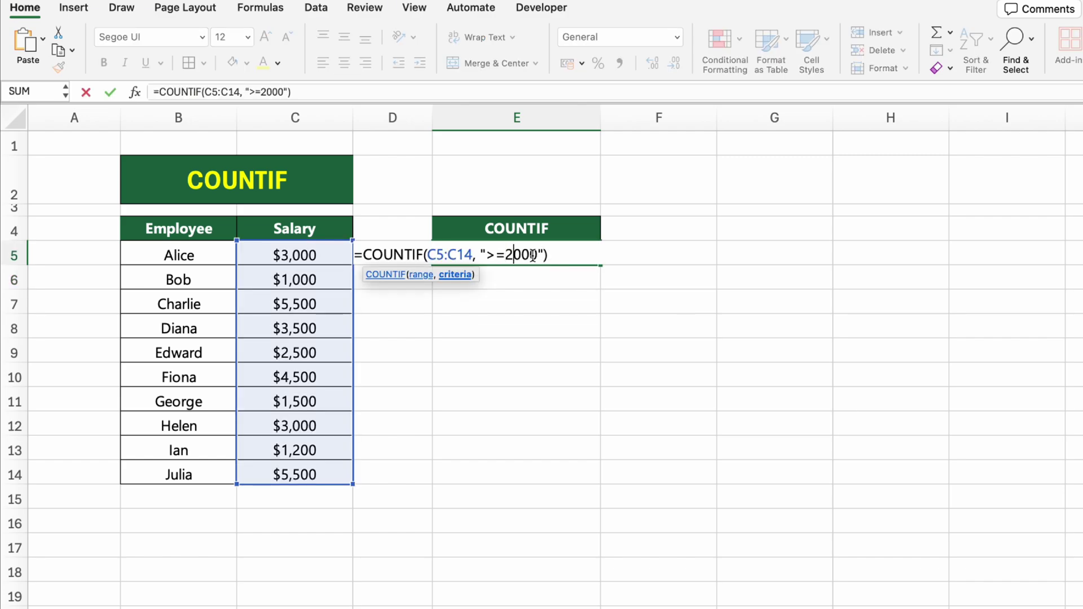
key("BackSpace")
type("3")
key("Return")
Step: Change the E5 criterion to "=5000", giving a count of 0
left_click(670, 254)
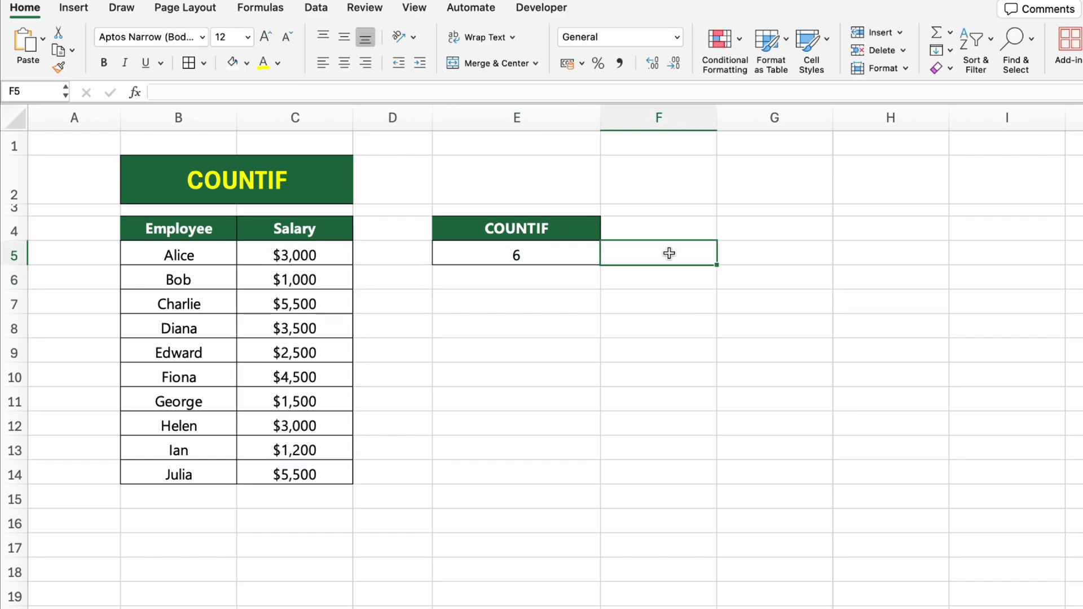
key("Left")
key("F2")
left_click(503, 255)
key("BackSpace")
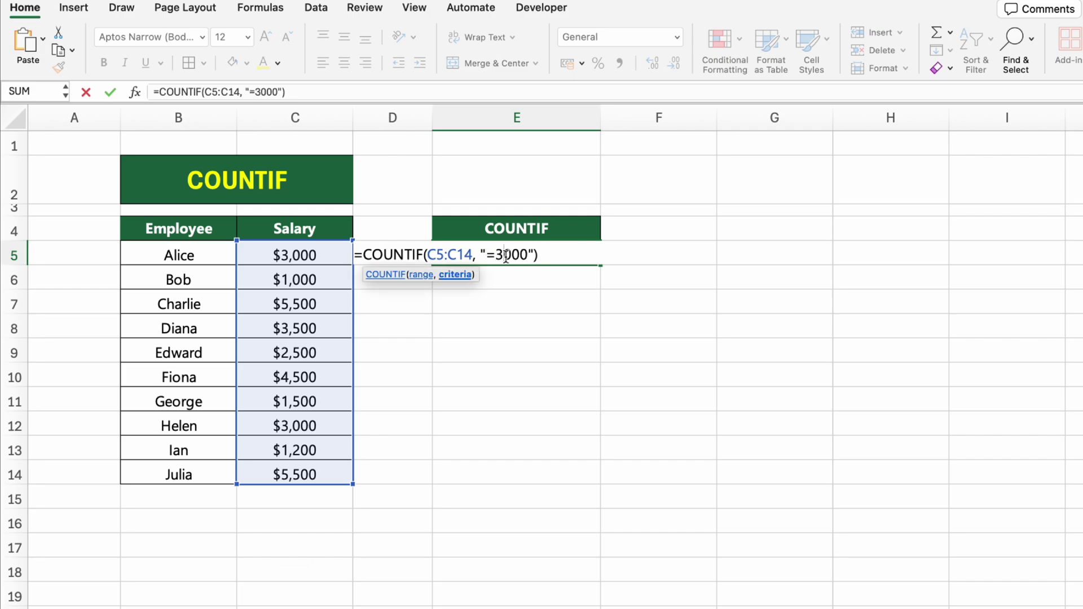
key("Right")
key("Delete")
type("5")
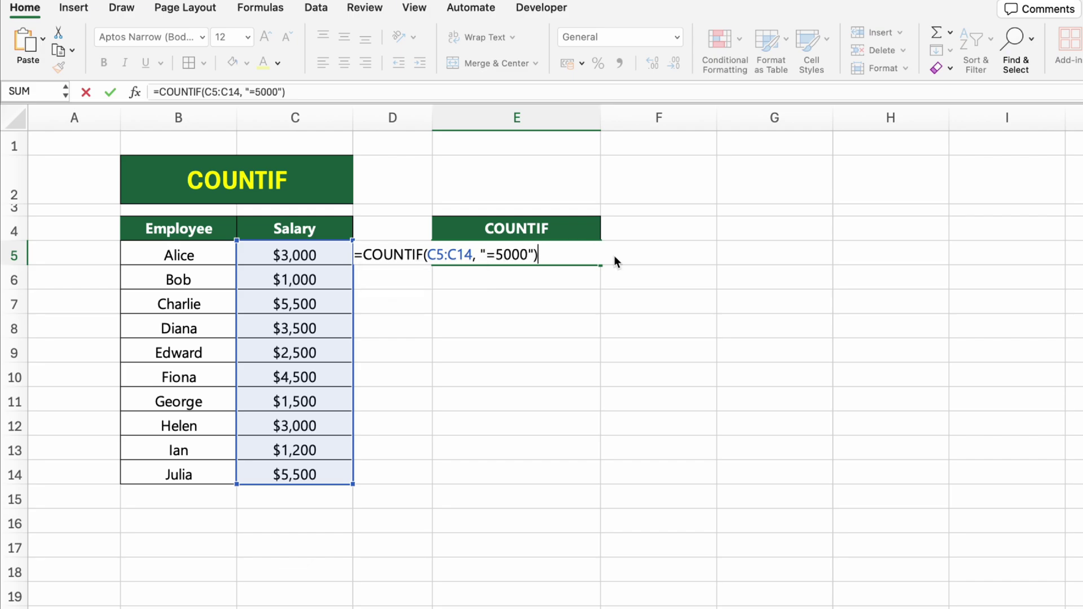
key("Return")
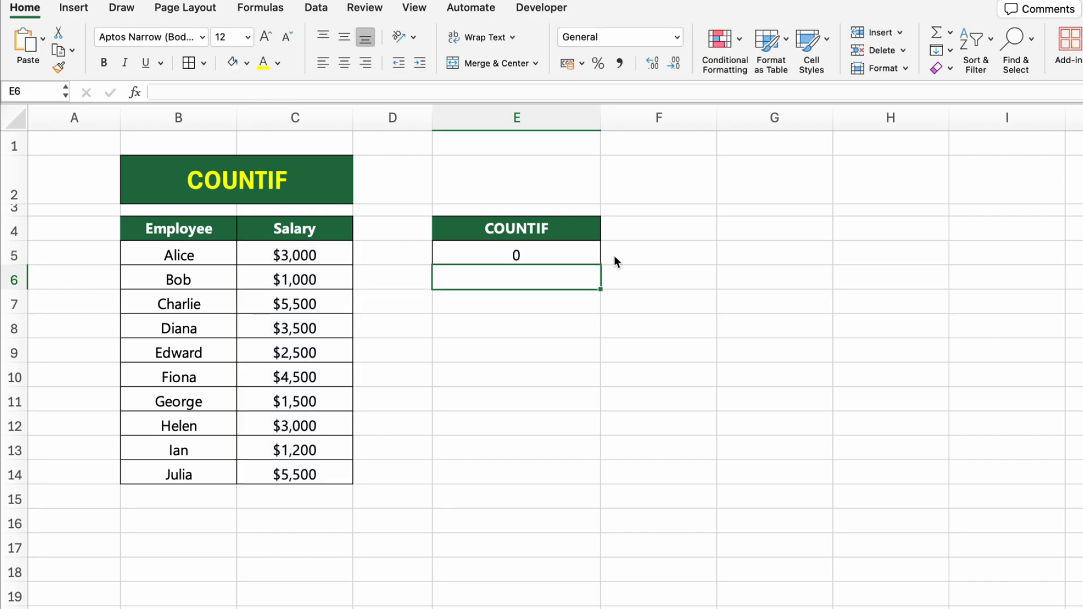
left_click(675, 315)
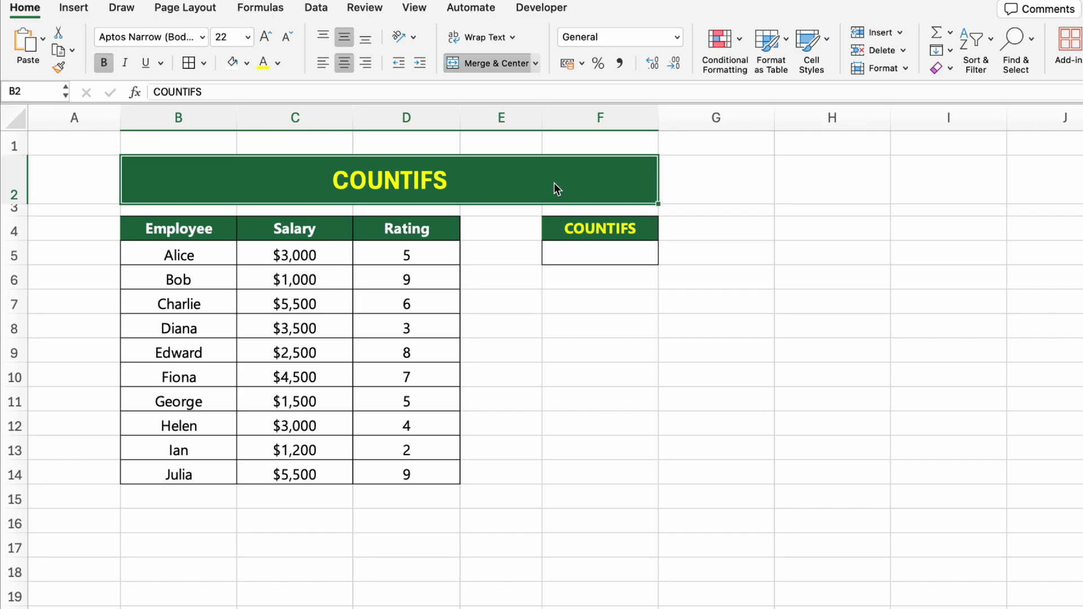
Step: Enter =COUNTIFS(C5:C14, ">=2000", D5:D14, ">5") in F5, giving 4
left_click(624, 252)
type("=COU")
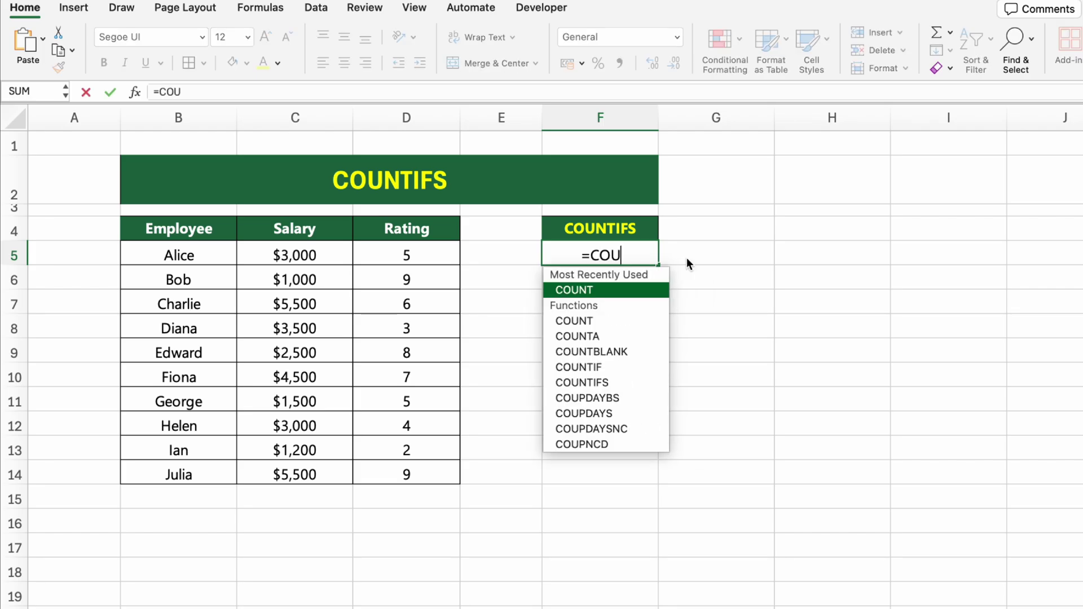
type("NTIFS(")
left_click_drag(332, 255, 333, 471)
type(", \">=2000")
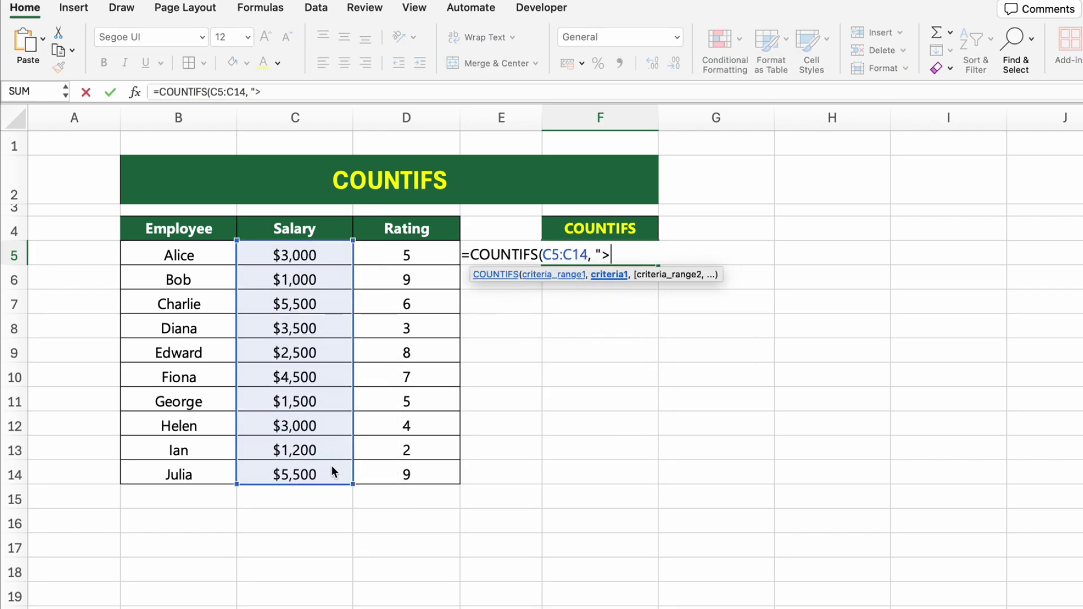
type("\",")
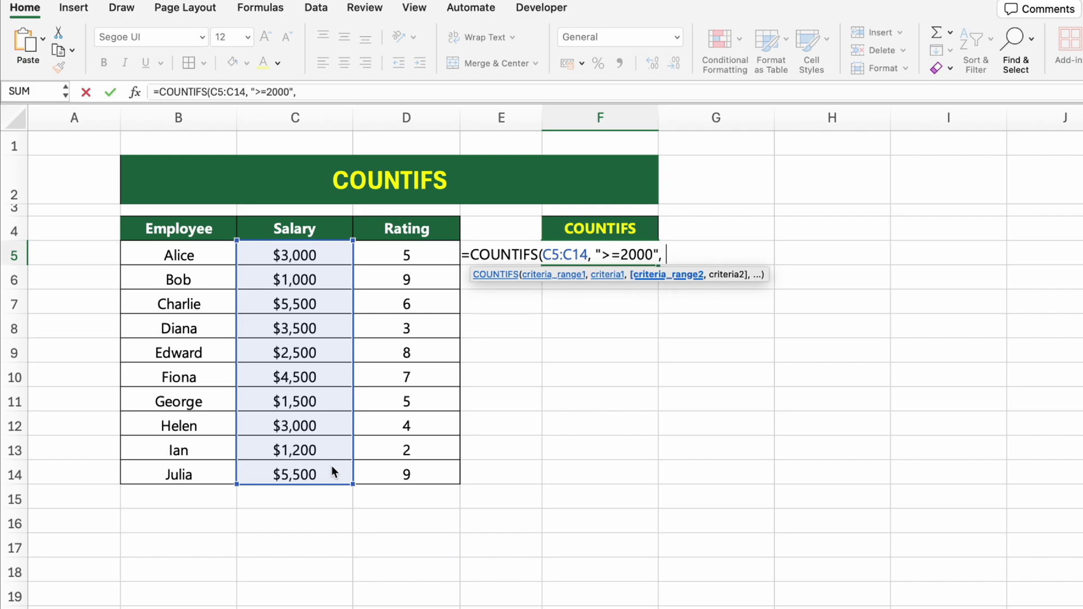
left_click_drag(412, 256, 426, 463)
type(", \"")
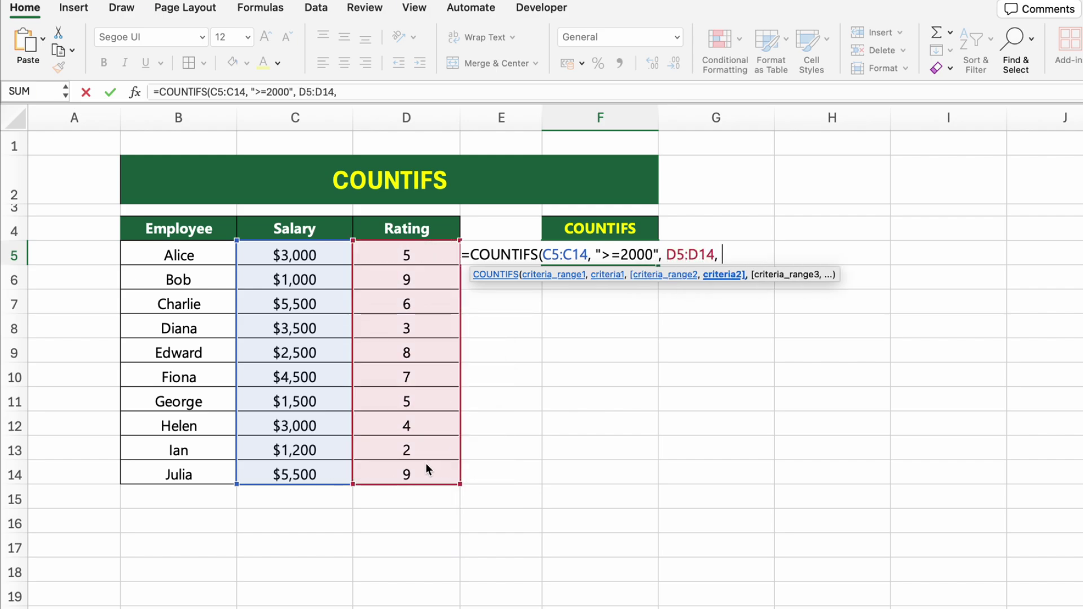
type(">5\")")
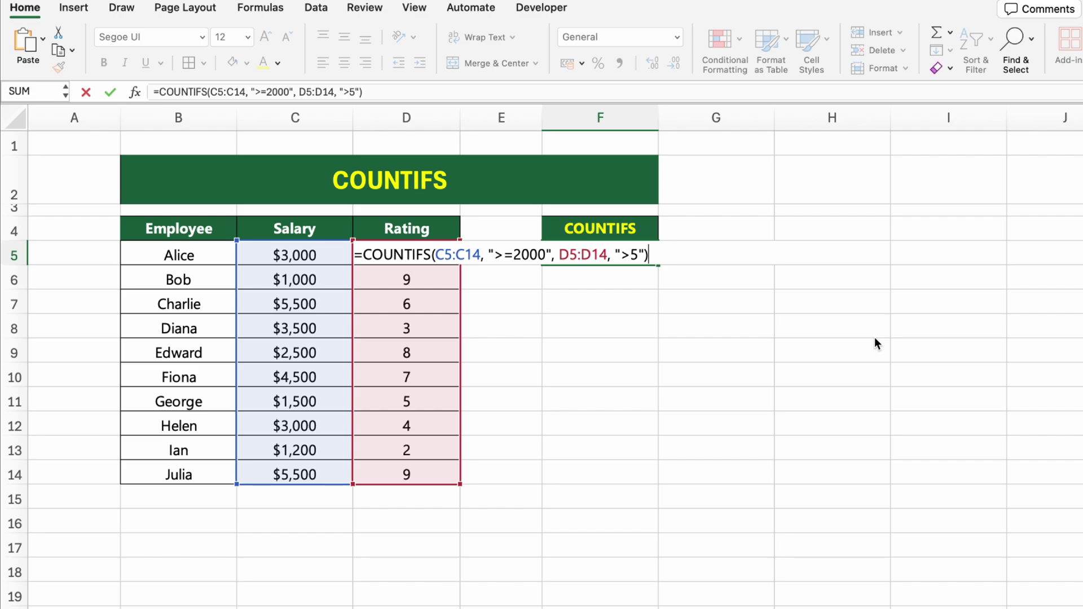
key("Return")
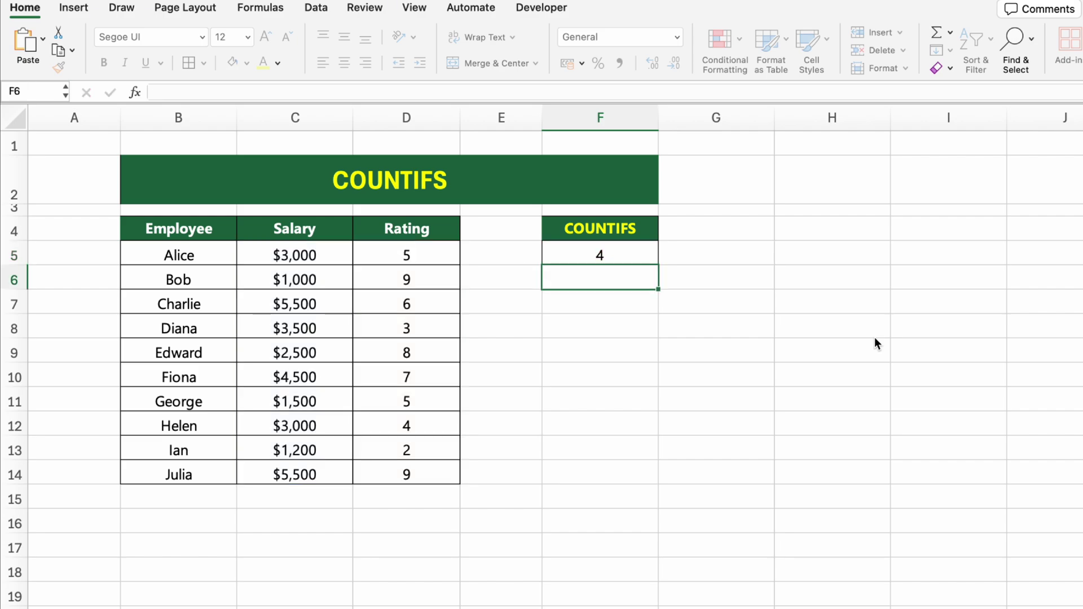
Step: Edit the F5 COUNTIFS to salary ">=3000" and rating ">4", giving 4
left_click(686, 252)
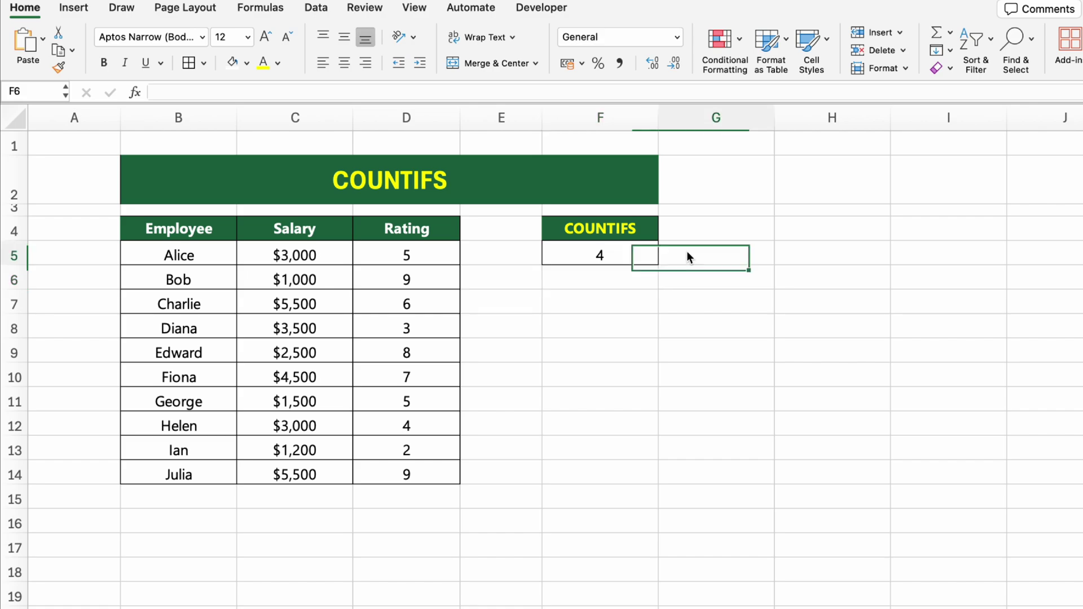
double_click(628, 252)
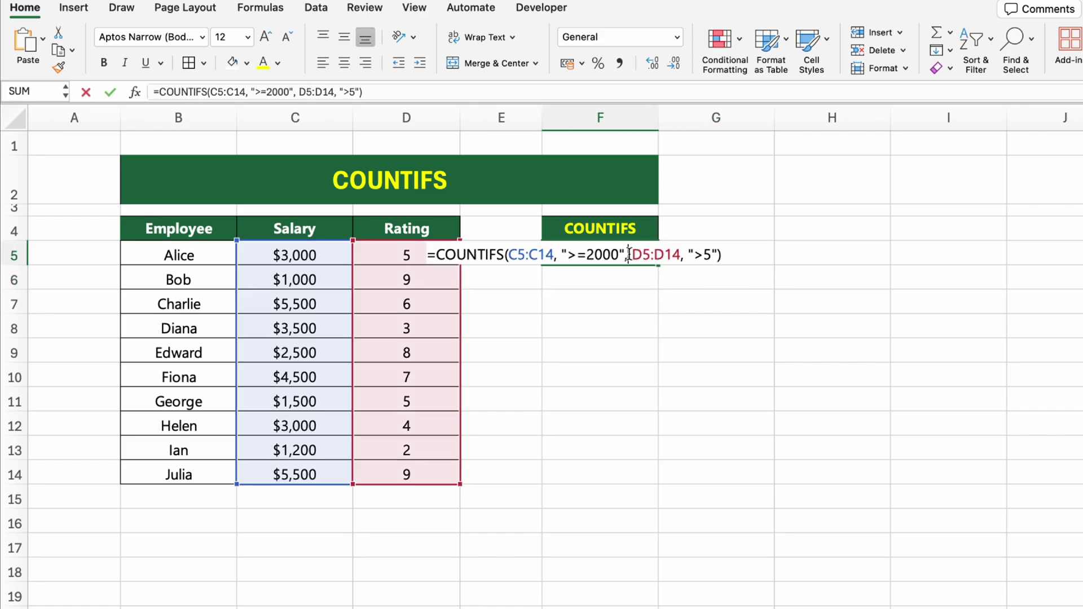
left_click(588, 255)
key("BackSpace")
type("3")
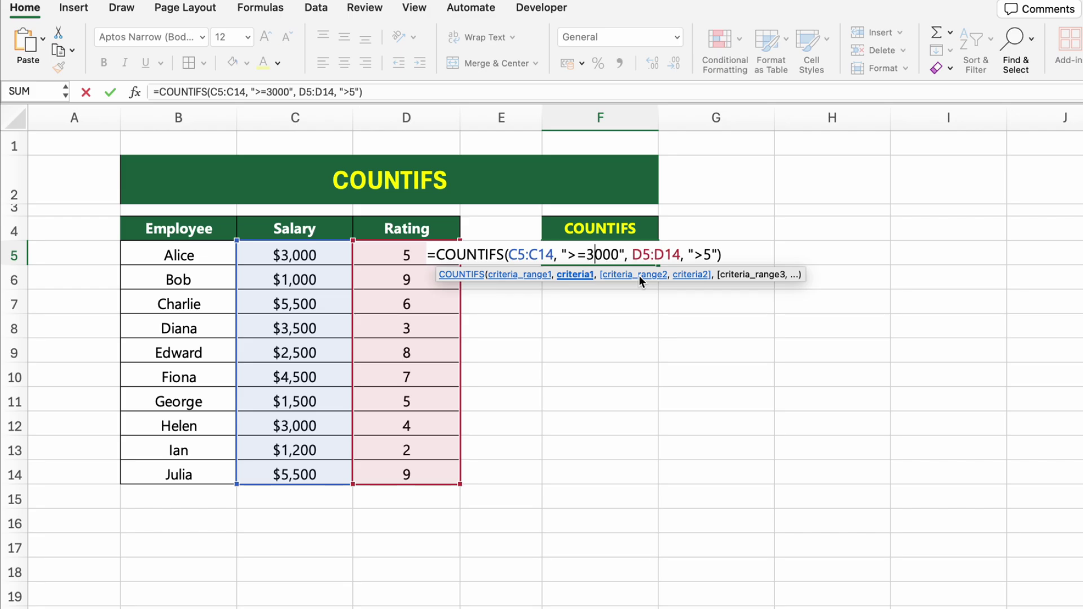
key("Right")
key("Right")
key("Right")
key("Right")
key("Right")
key("Right")
key("Right")
key("Right")
key("Right")
key("Right")
key("Right")
key("Right")
key("Right")
key("Right")
key("Right")
key("Right")
key("Right")
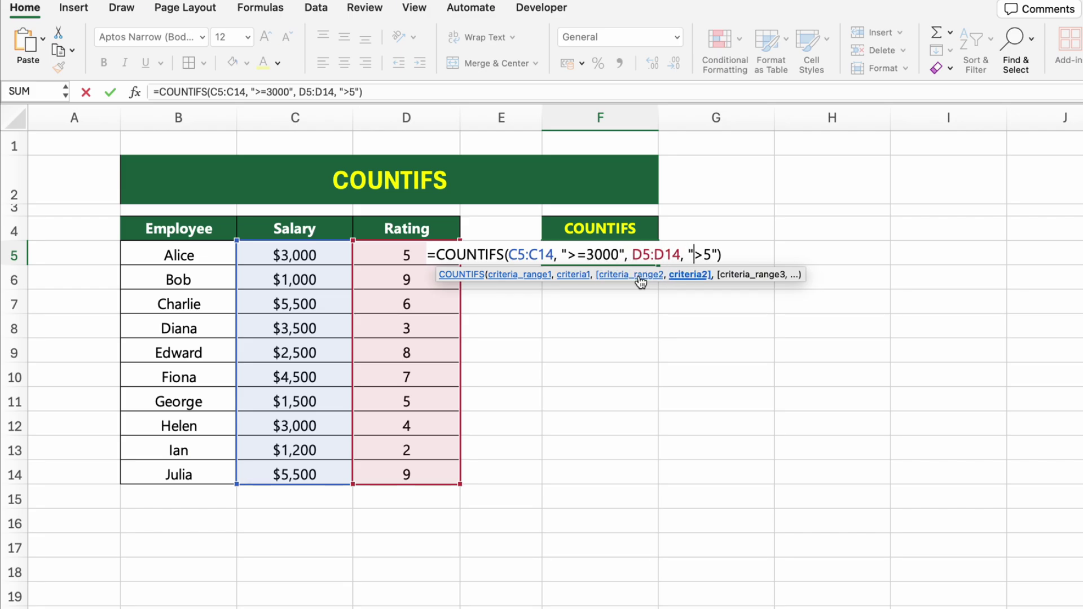
key("BackSpace")
type("4")
key("Right")
key("Right")
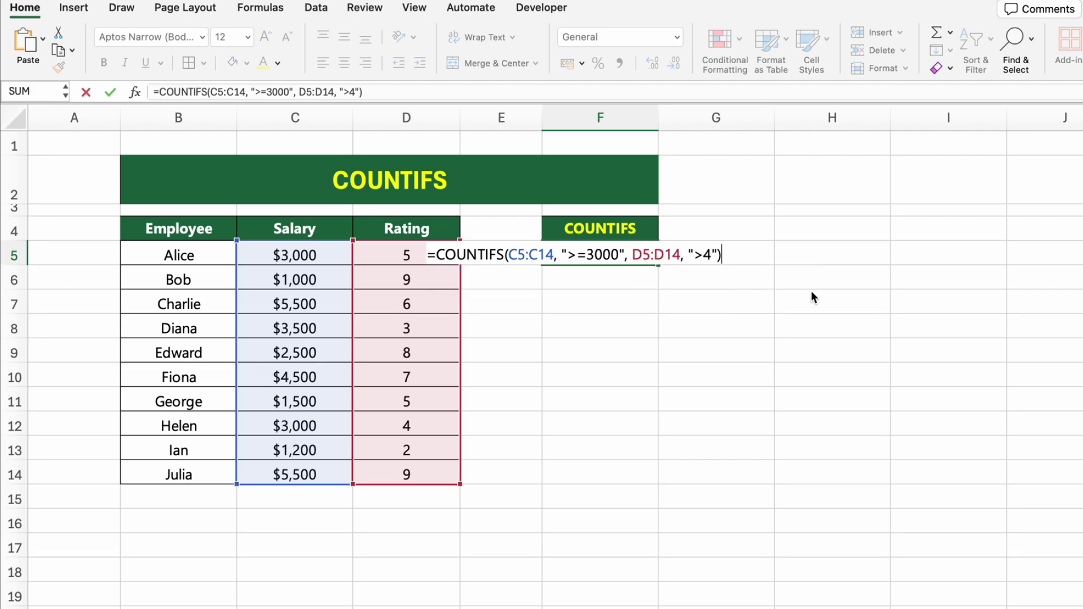
key("Return")
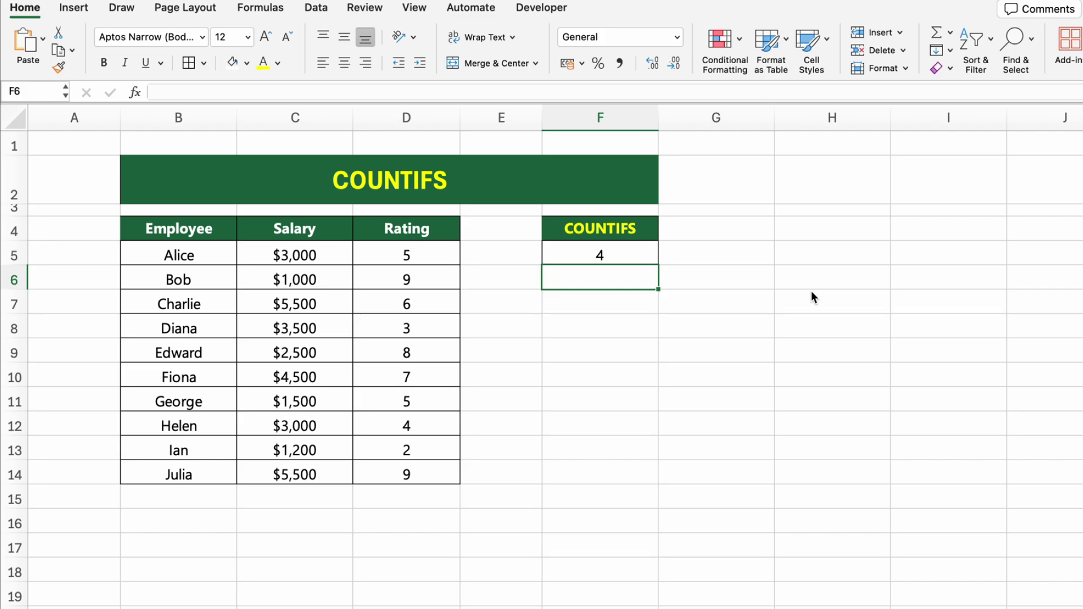
key("Return")
key("Return")
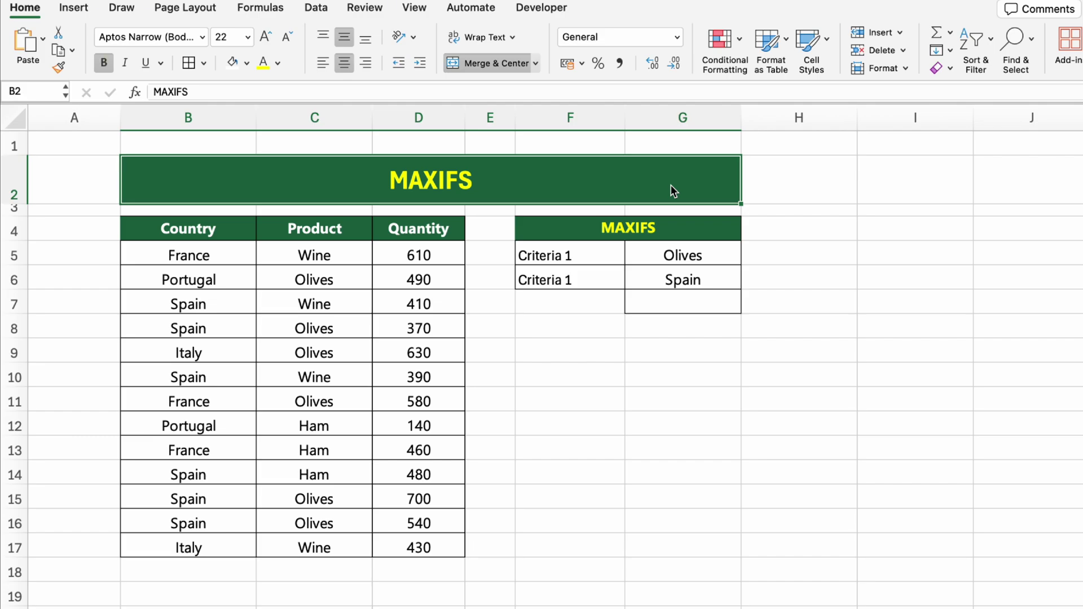
Step: Enter =MAXIFS(D5:D17, C5:C17, G5, B5:B17, G6) in G7, returning 700
left_click(683, 304)
type("=MAXIFS(")
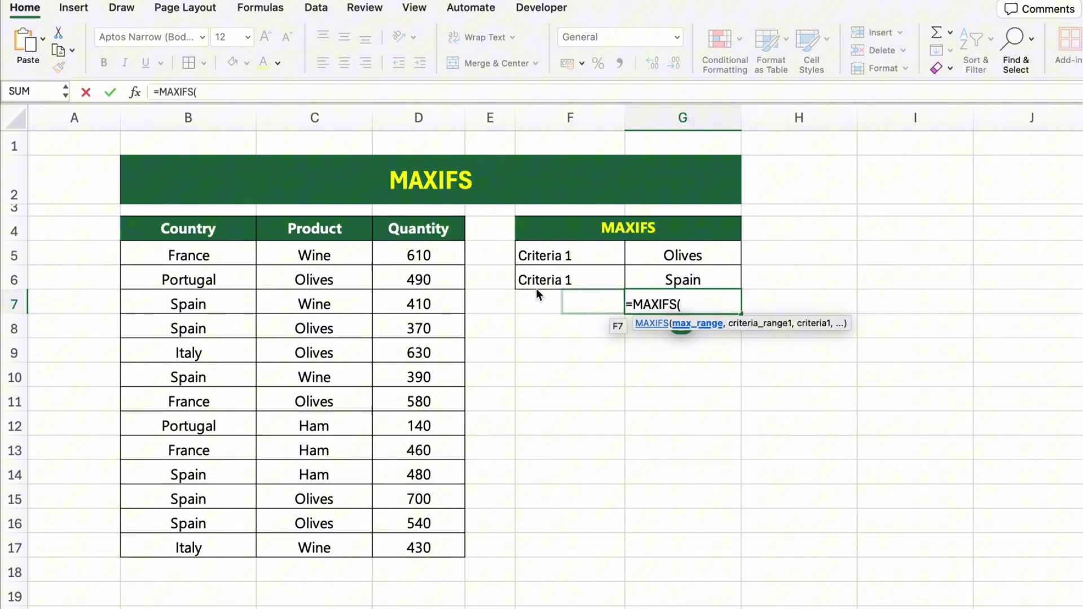
left_click_drag(419, 255, 438, 539)
type(",")
left_click_drag(349, 255, 347, 543)
type(",")
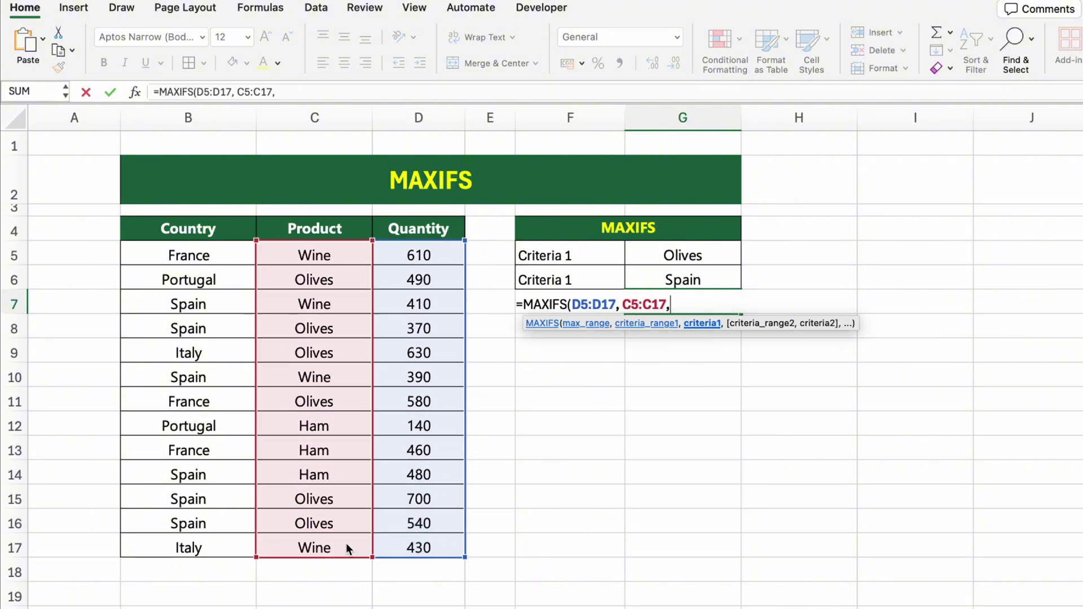
left_click(715, 255)
type(",")
left_click_drag(243, 257, 228, 542)
type(", B5:B17 ,")
left_click(662, 285)
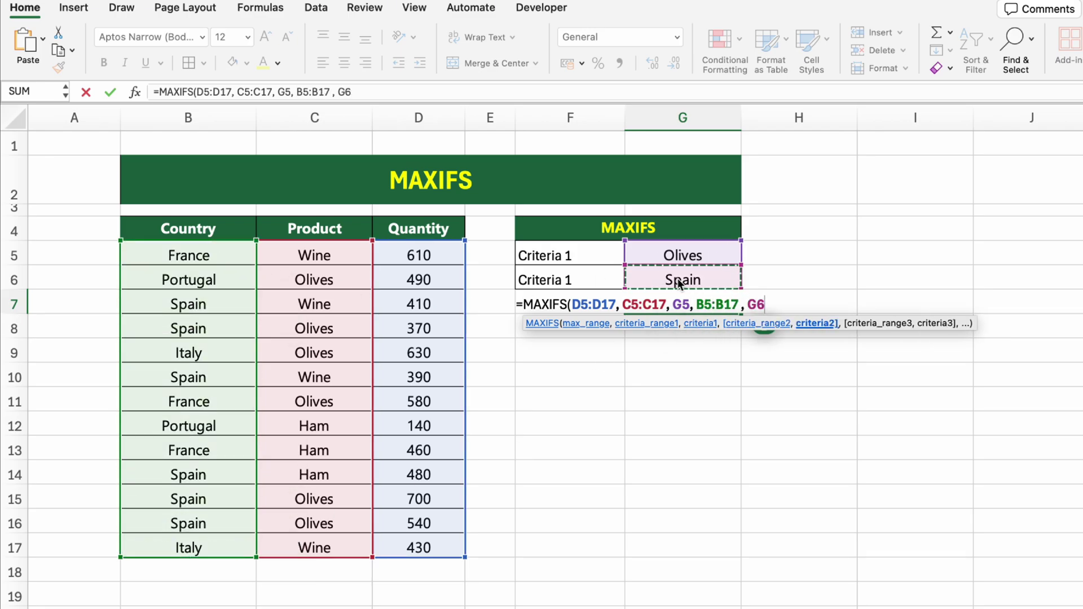
key("Return")
left_click(804, 324)
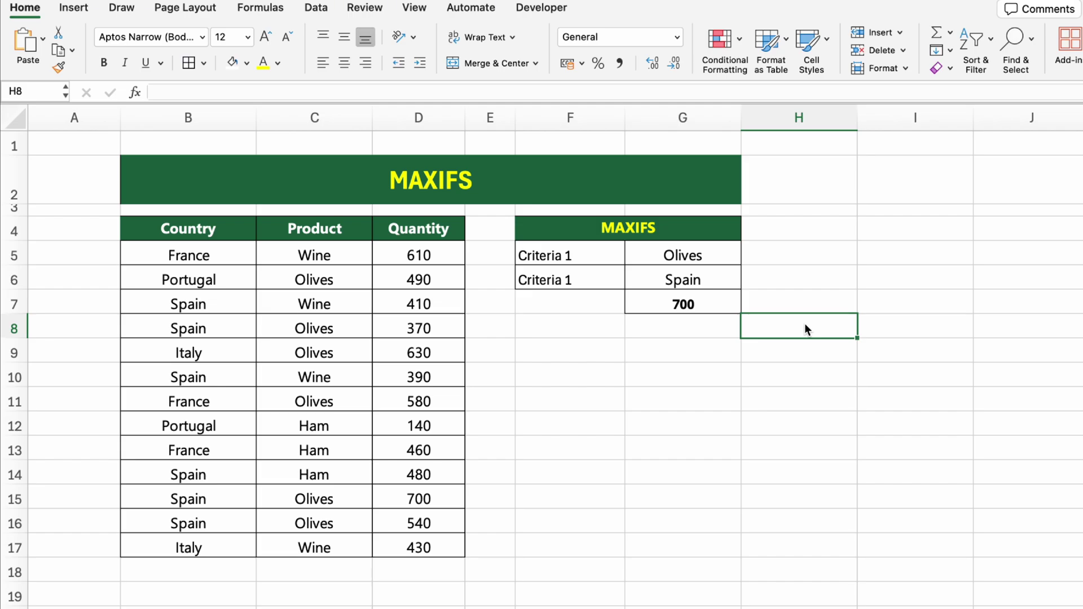
Step: Enter Wine in G5 and Italy in G6 so the MAXIFS result becomes 430
key("Left")
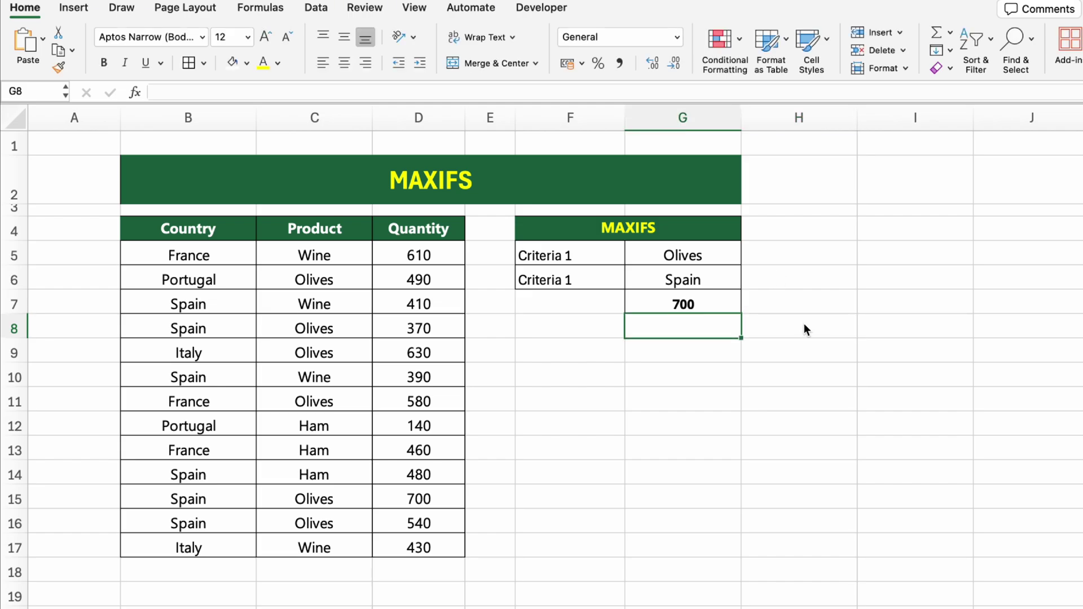
key("Right")
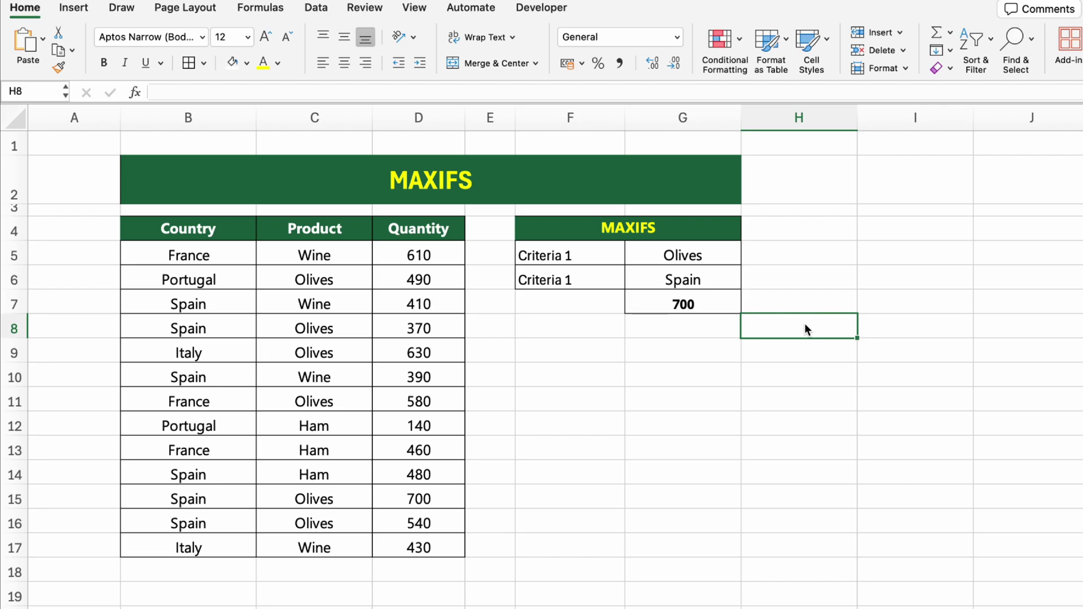
left_click(705, 253)
type("Wine")
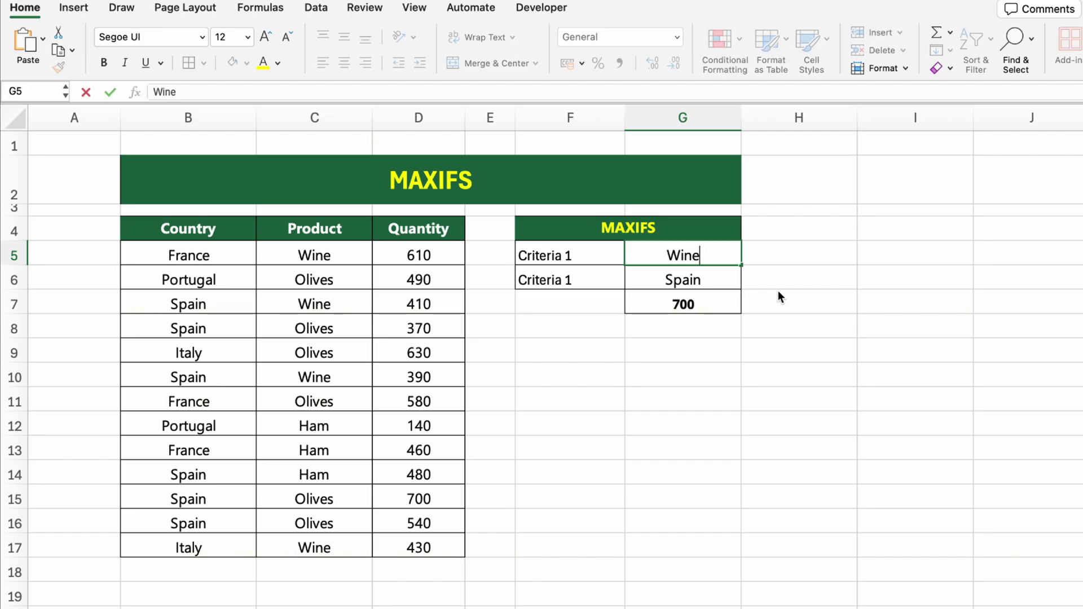
key("Return")
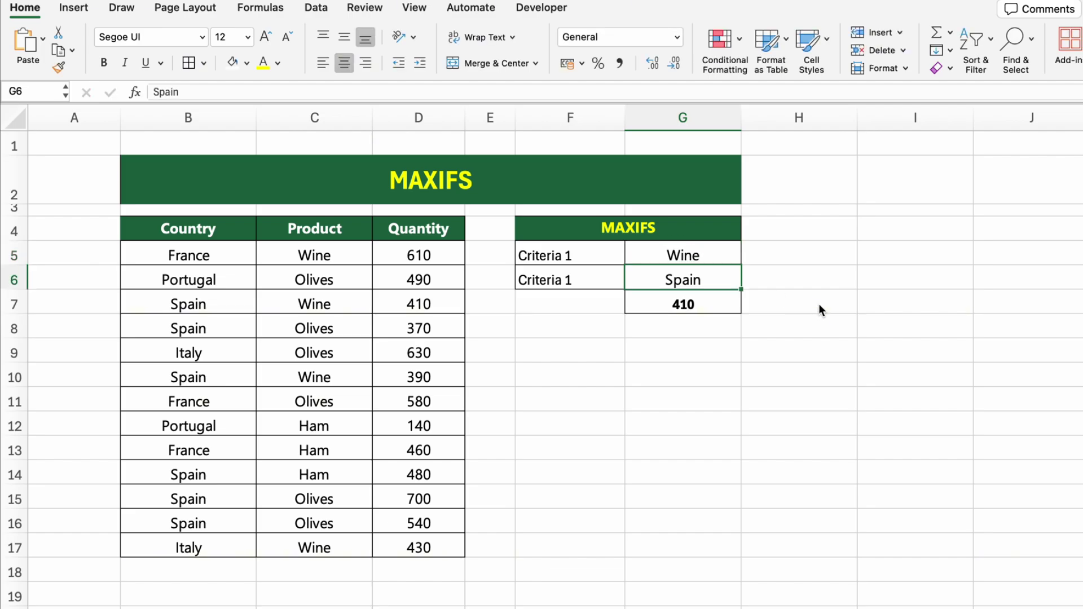
type("Italy")
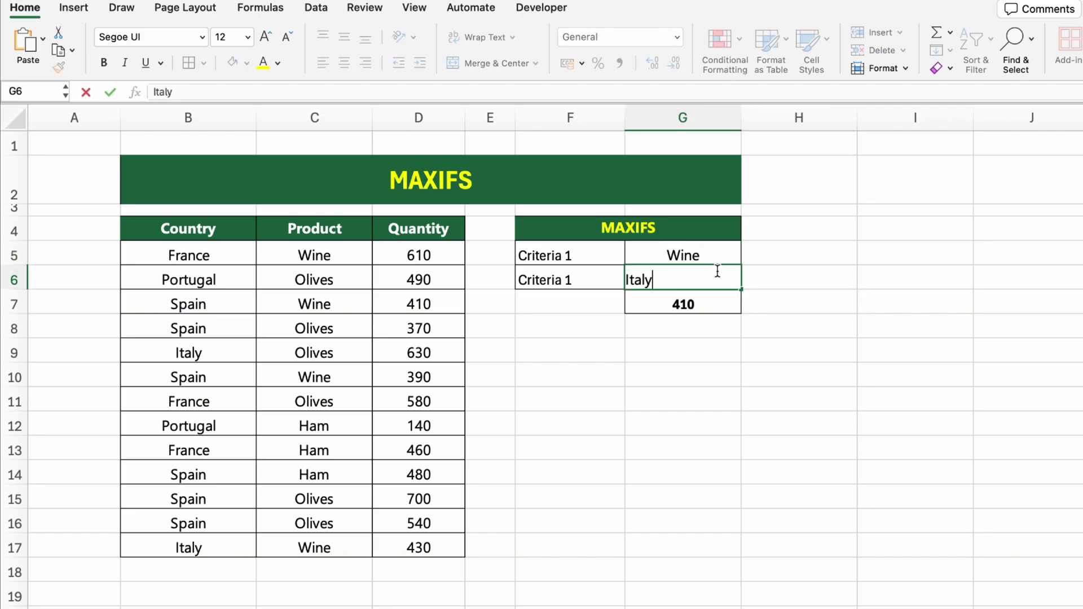
key("Return")
left_click(801, 327)
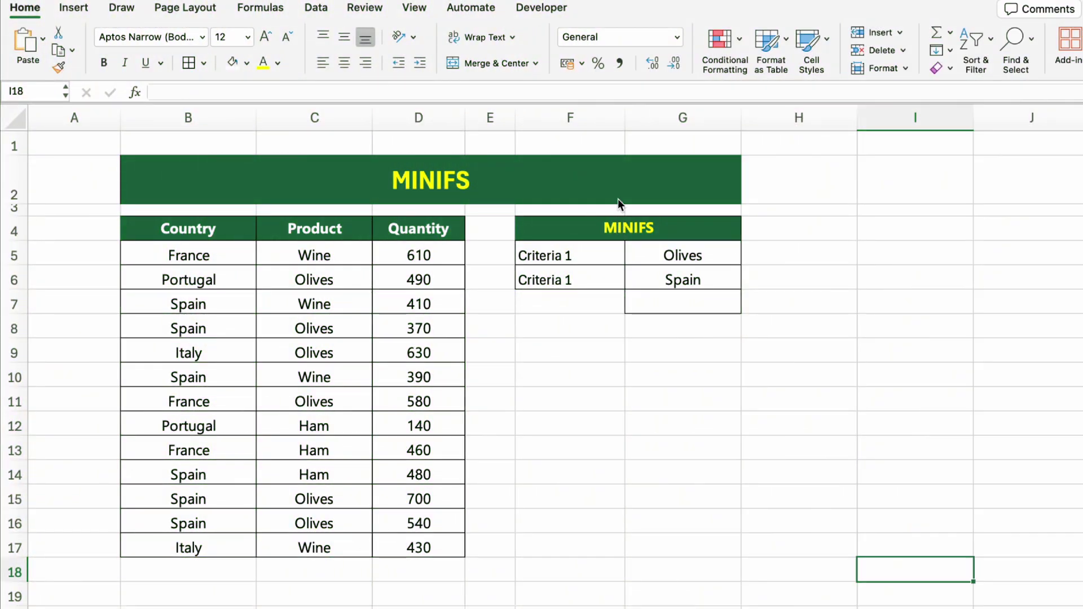
Step: Select the MINIFS title cell on the MINIFS example sheet
left_click(618, 198)
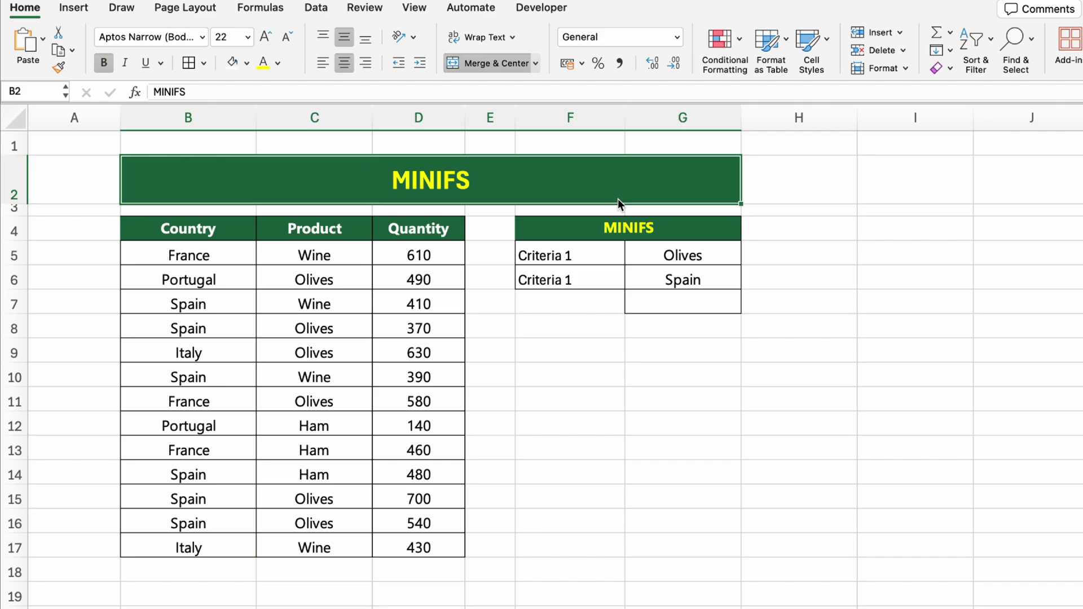
Step: Enter =MINIFS(D5:D17, C5:C17, G5, B5:B17, G6) in G7, returning 370
left_click(706, 300)
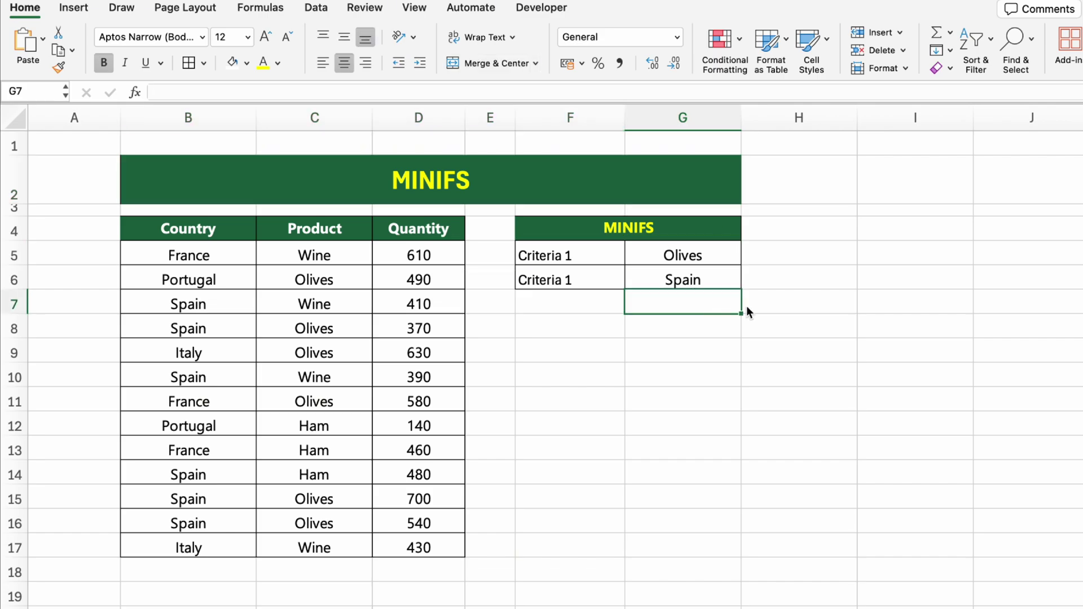
type("=MINIFS(")
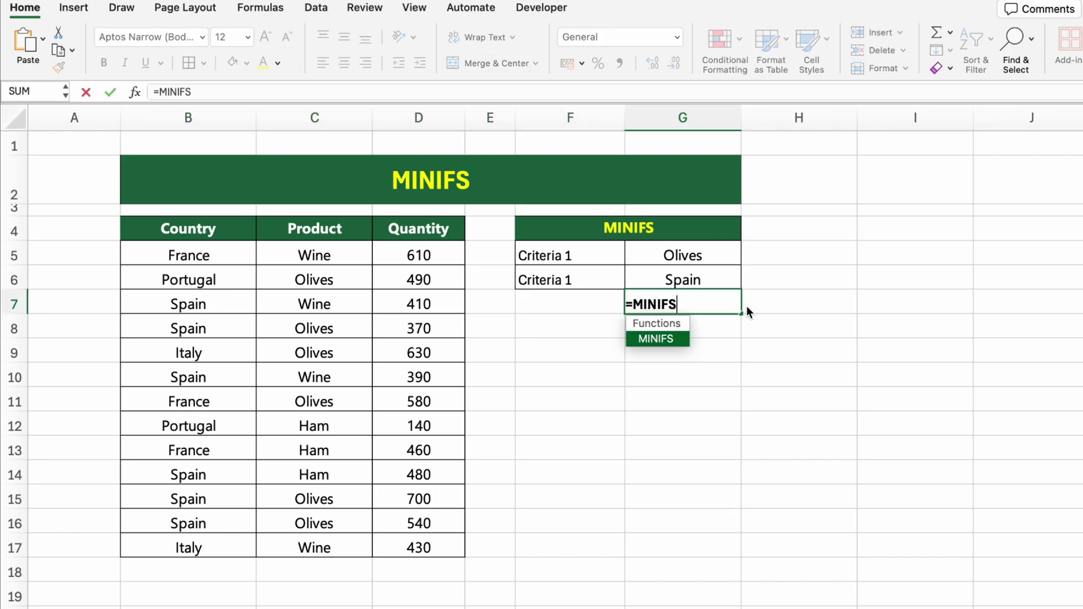
left_click_drag(418, 255, 435, 551)
type(",")
left_click_drag(339, 255, 321, 545)
type(",")
left_click(672, 259)
type(",")
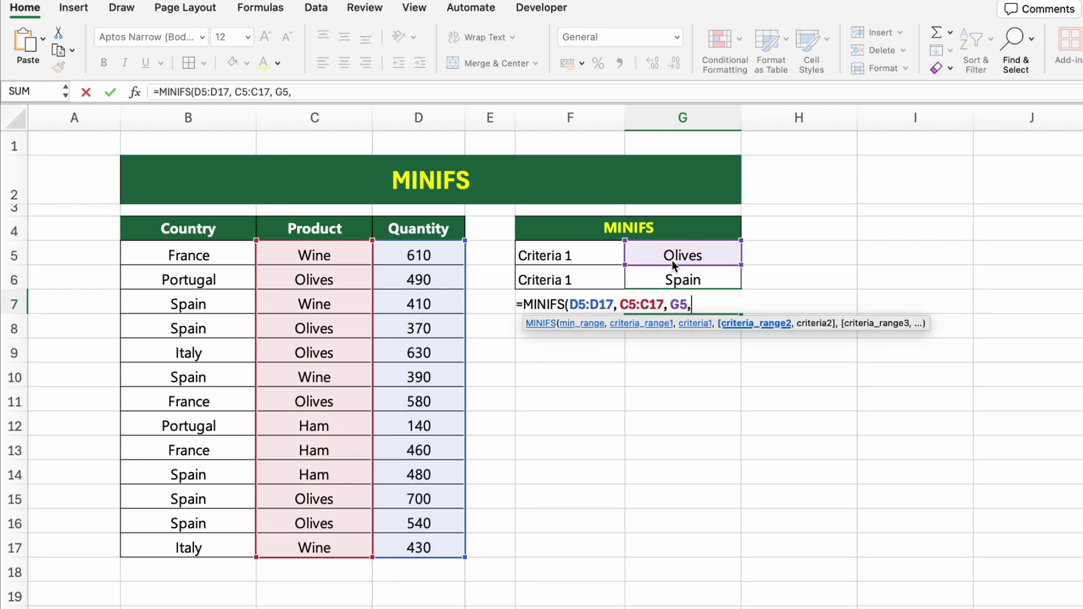
left_click_drag(189, 255, 221, 547)
type(",")
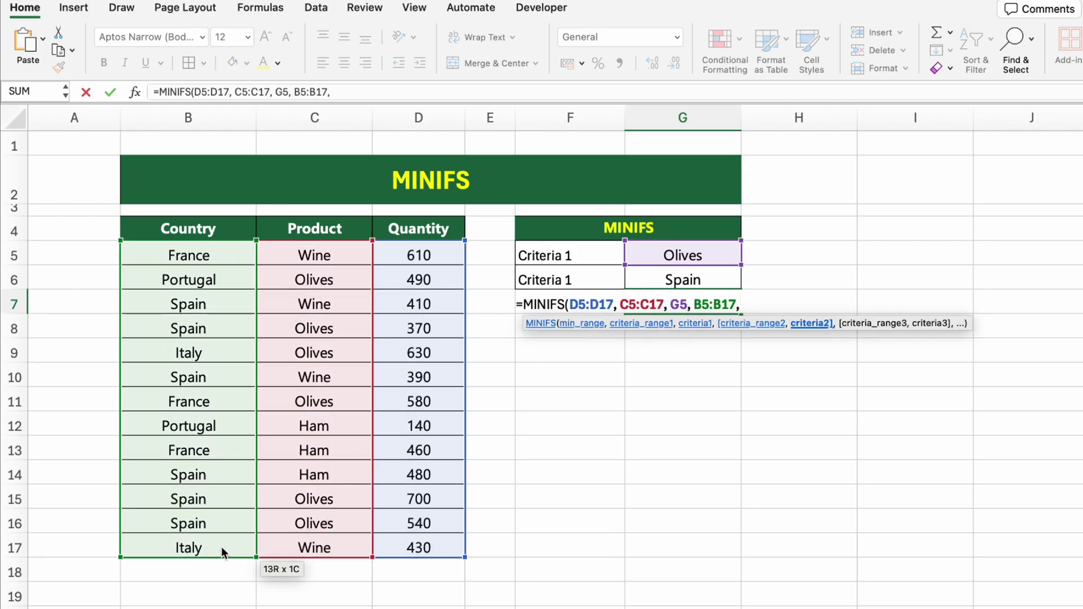
left_click(670, 282)
type(")")
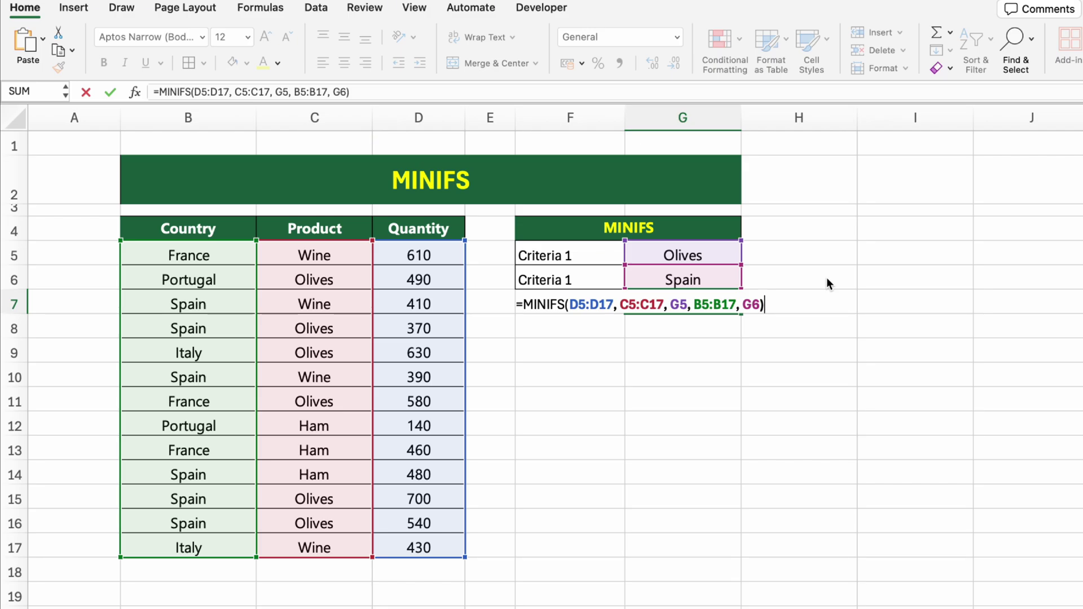
key("Return")
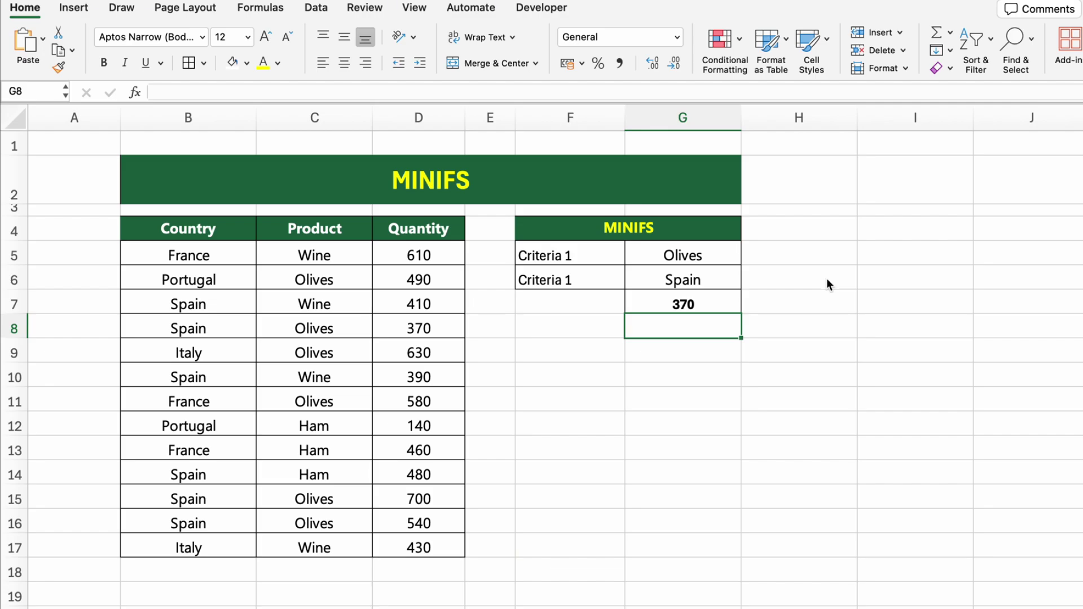
Step: Enter Wine in G5 and Italy in G6 so the MINIFS result becomes 430
left_click(711, 254)
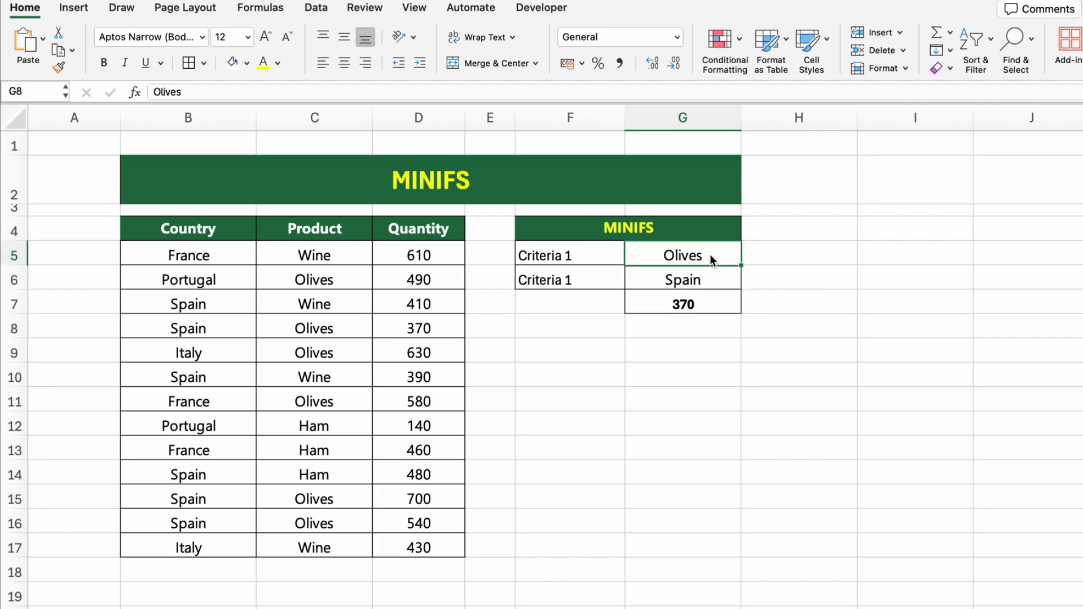
type("Wine")
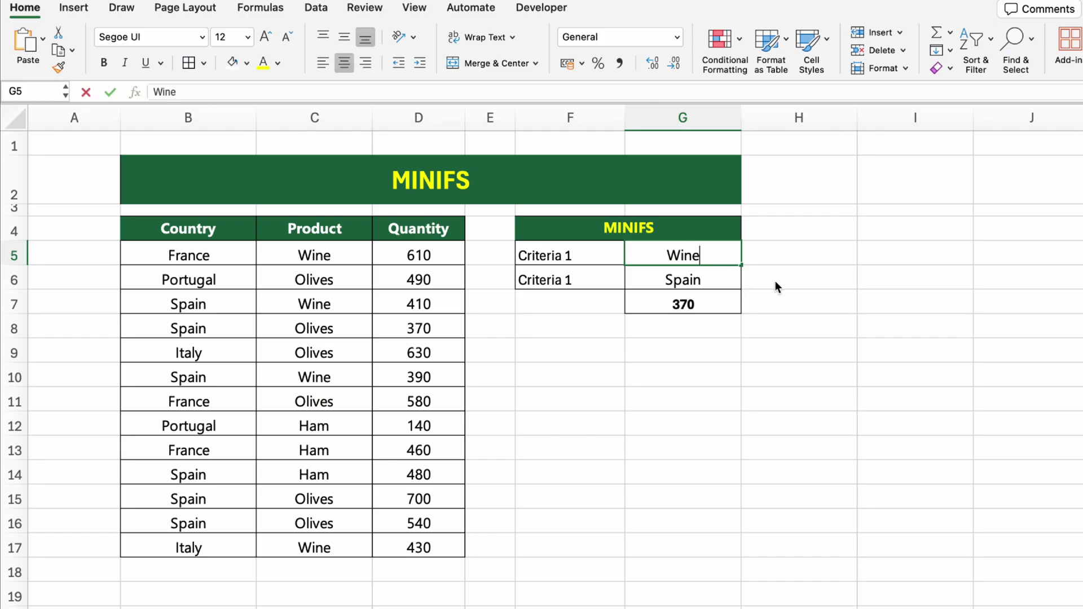
key("Return")
type("Italy")
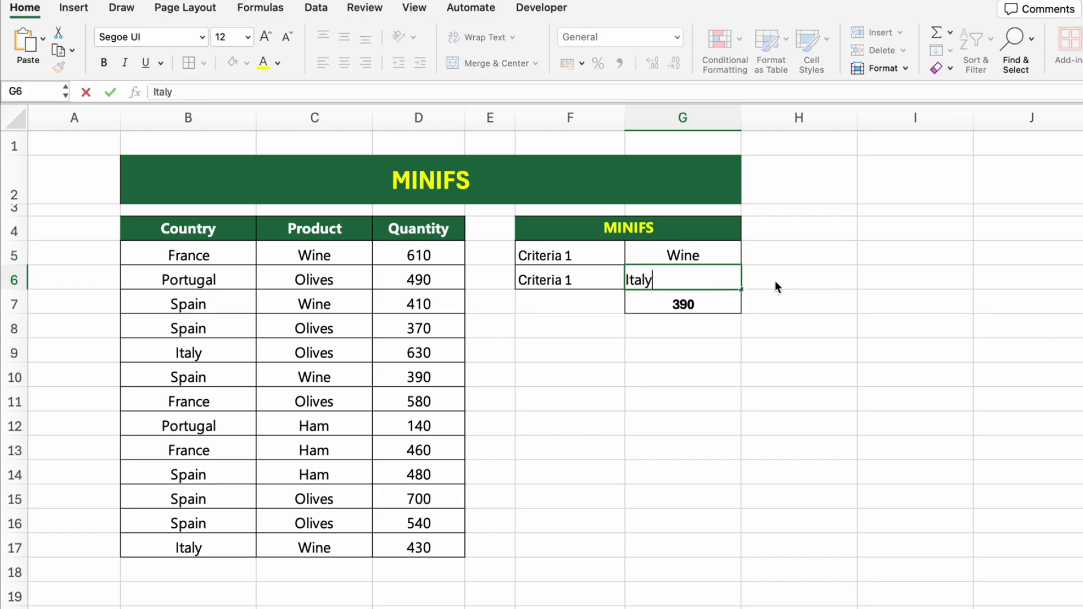
key("Return")
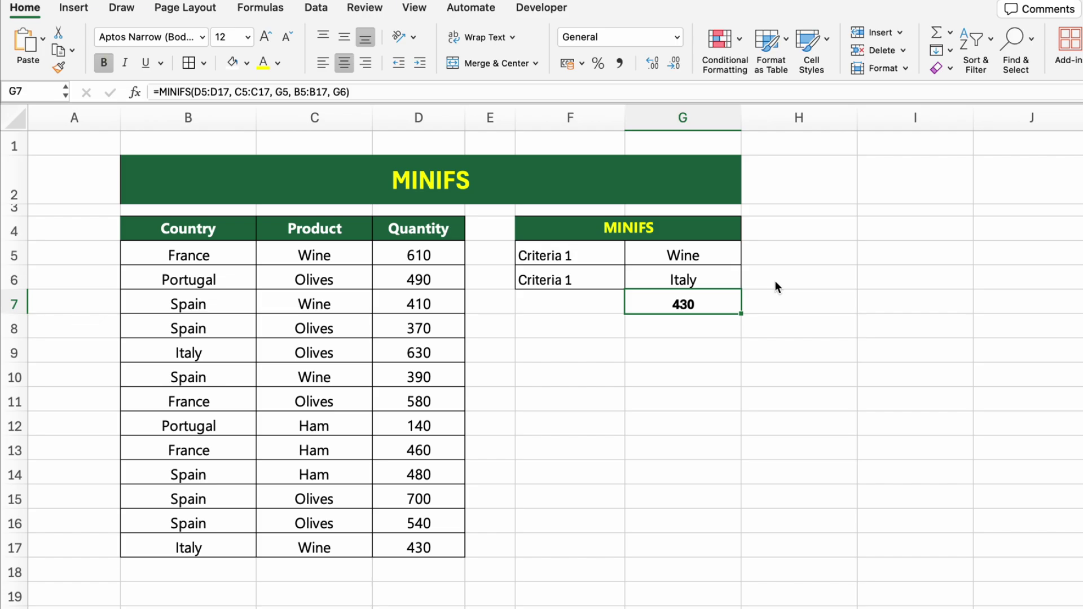